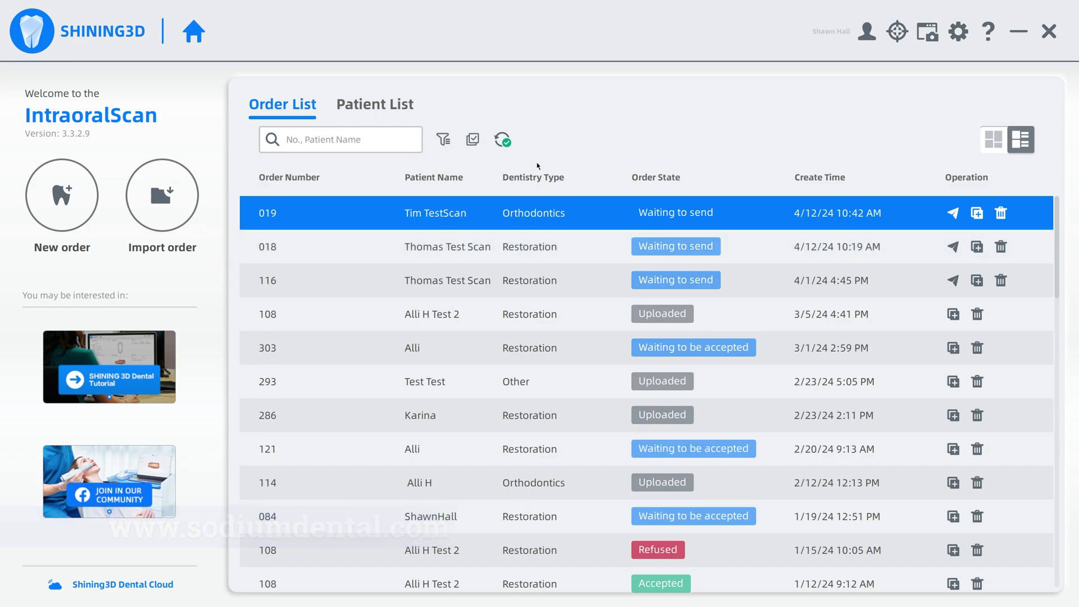
Edit the Restoration order created 4/12/24 at 10:19 AM, changing its dentistry type to Orthodontics, and save it.
click(552, 245)
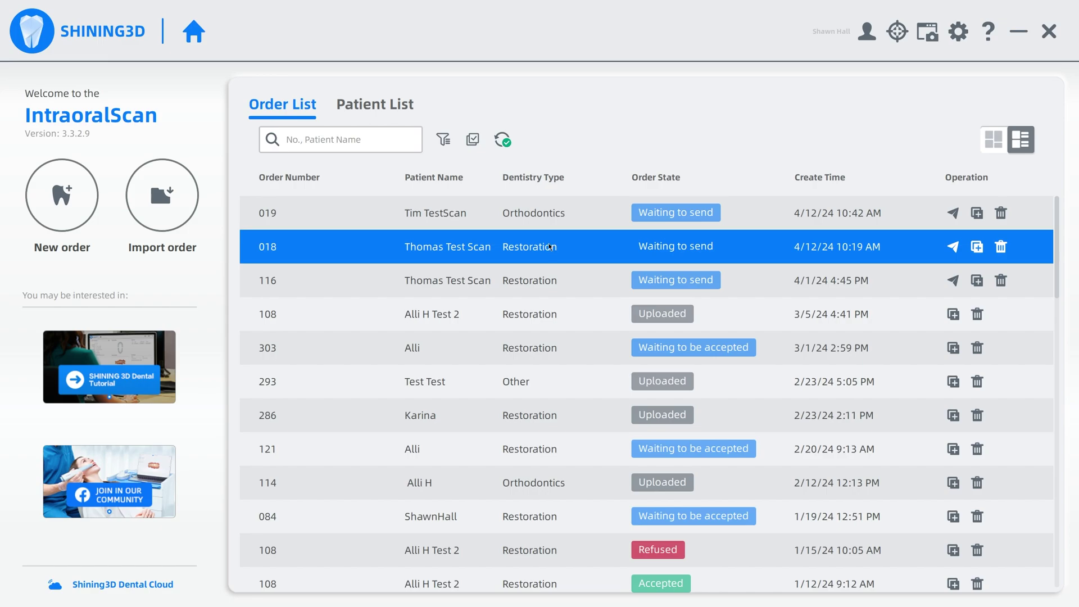
double_click(550, 246)
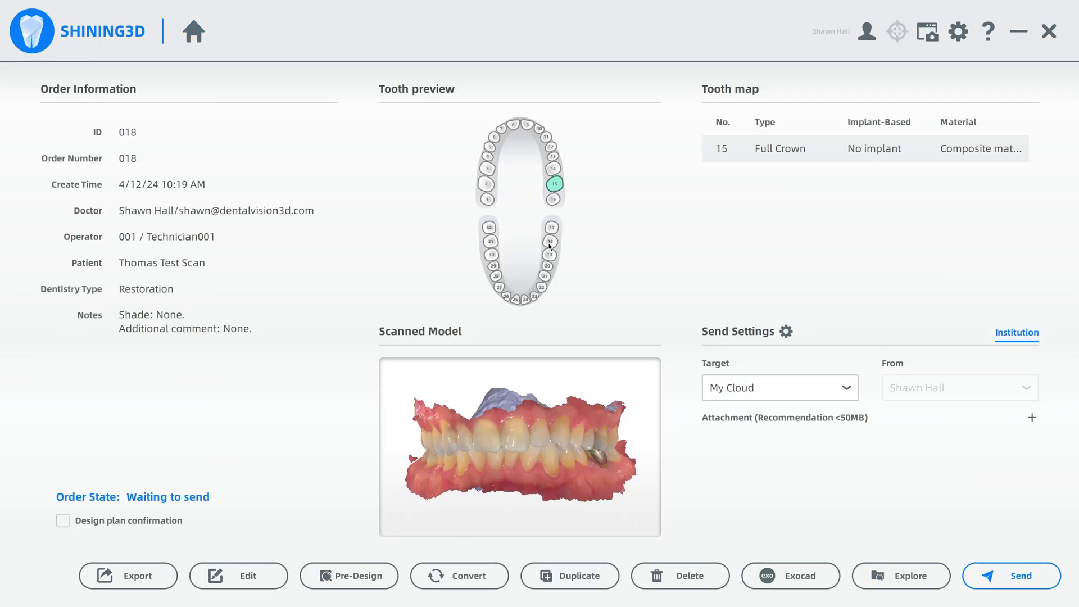
click(250, 579)
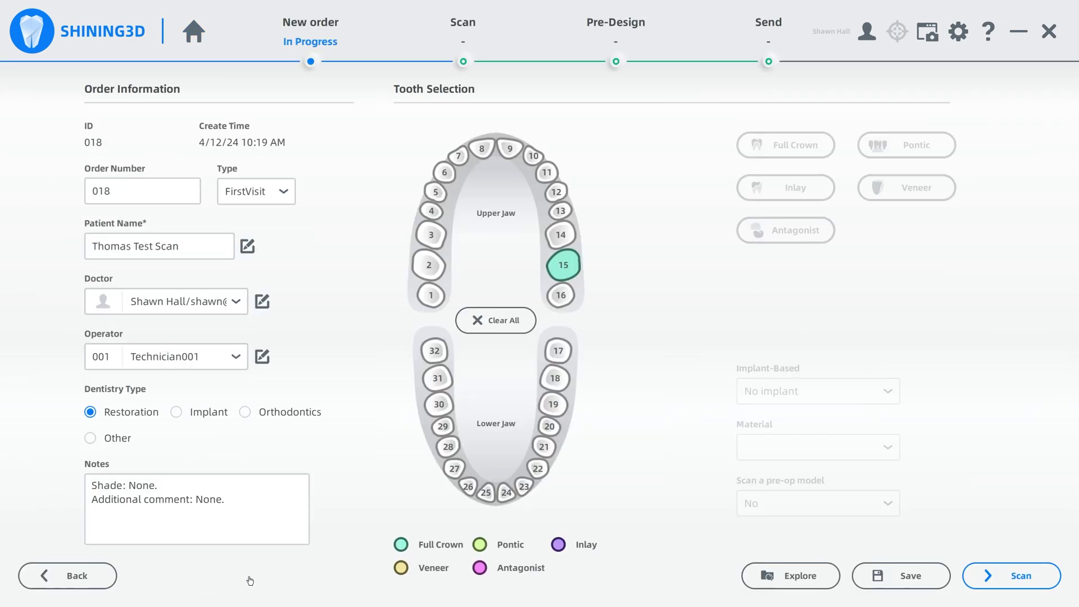
click(245, 416)
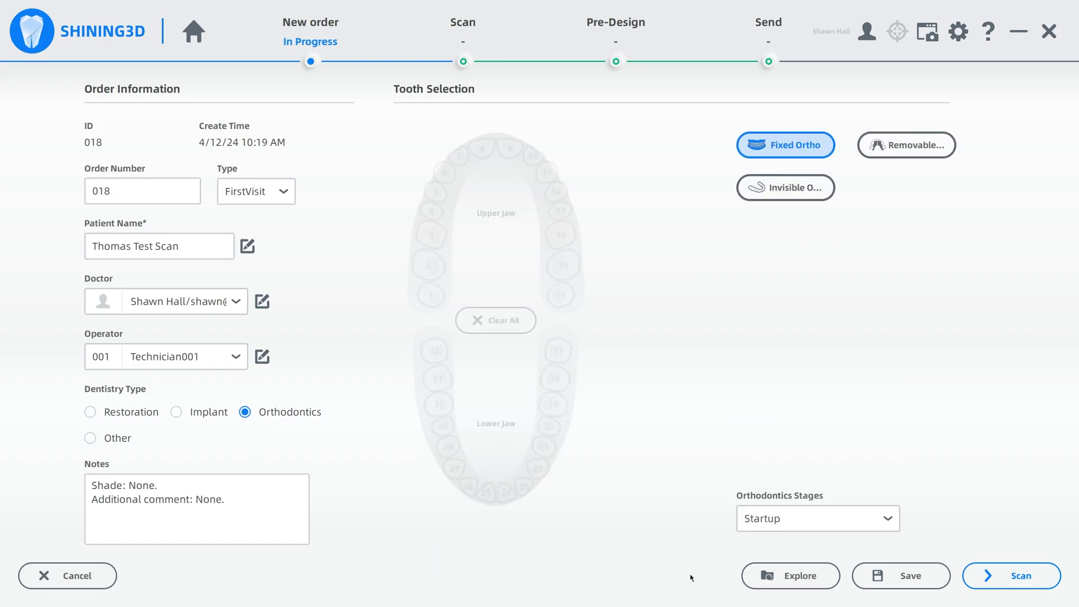
click(913, 574)
click(67, 576)
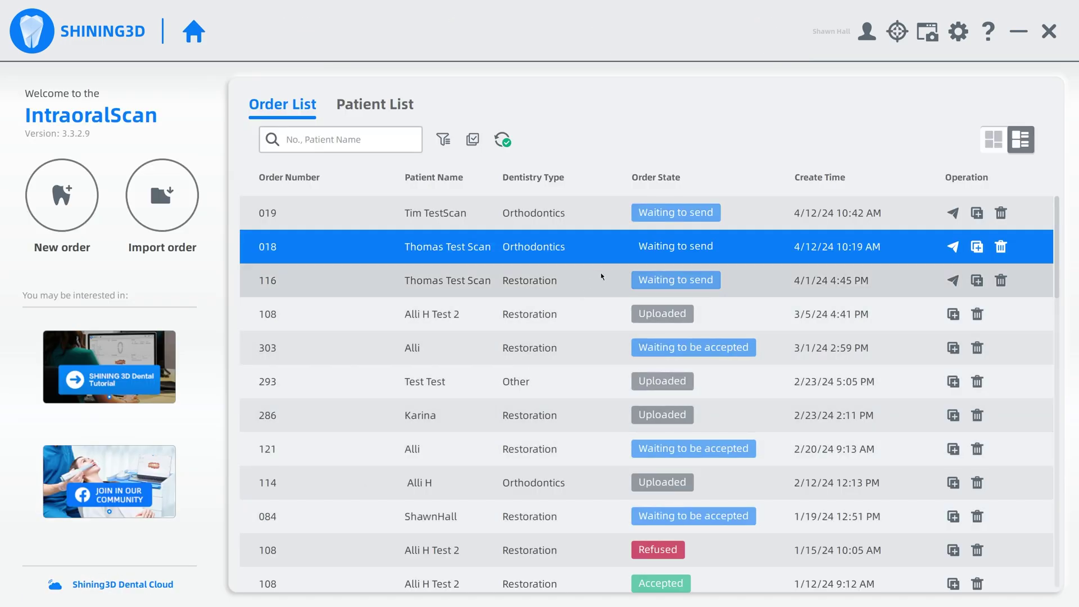
Open the edited order in Pre-Design with both jaw scans displayed and launch CreSplint.
double_click(601, 251)
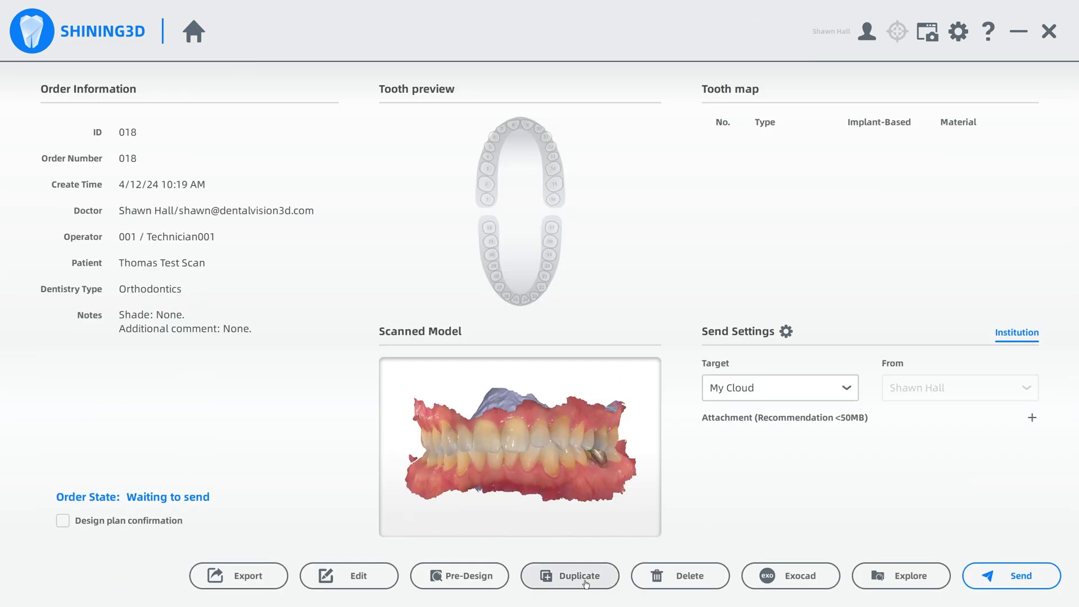
click(474, 578)
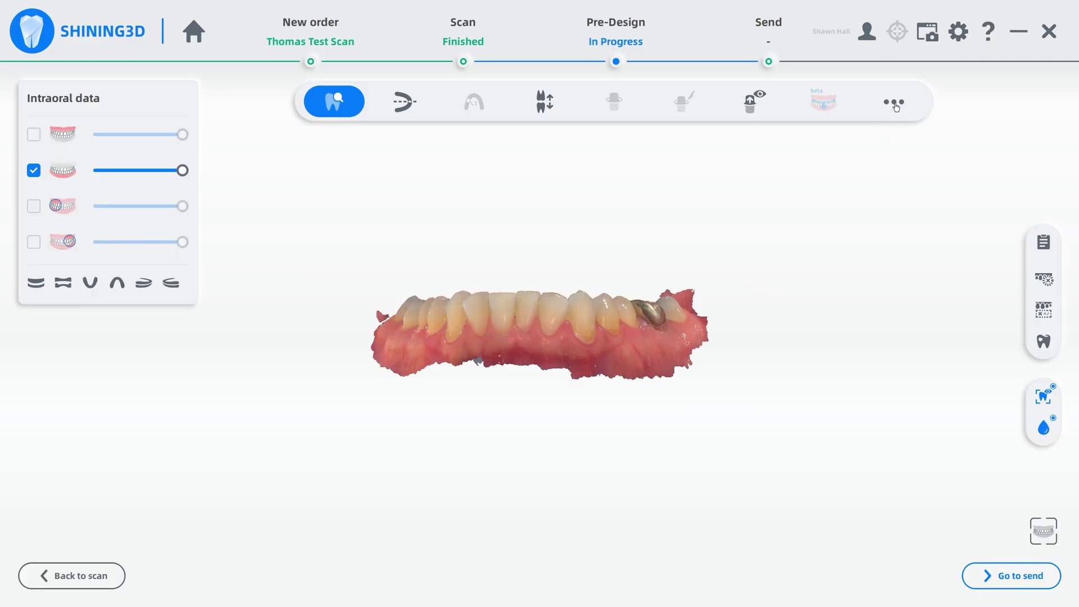
click(33, 134)
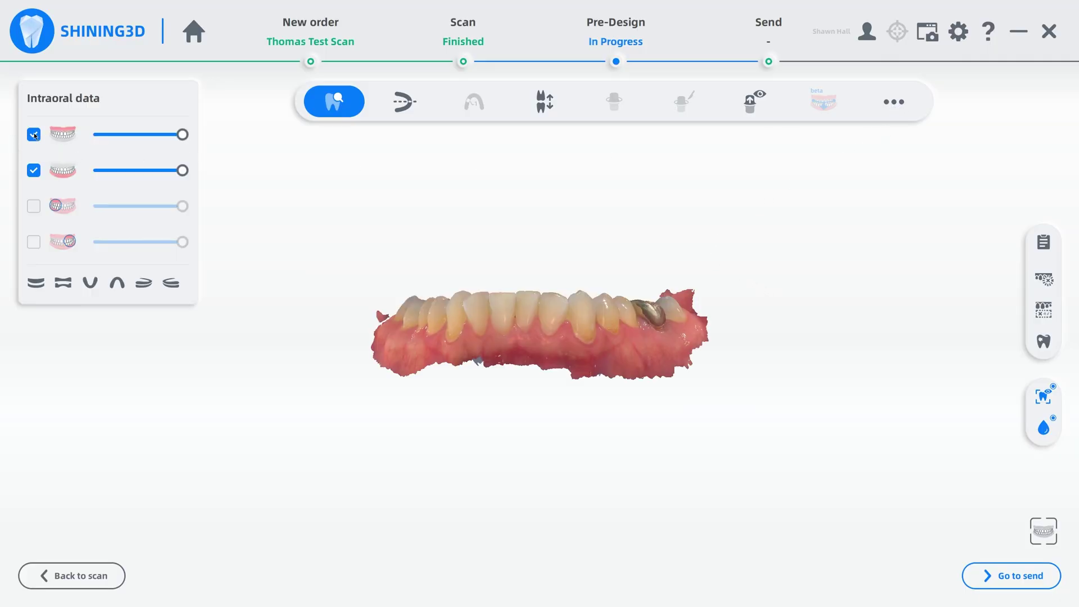
click(896, 102)
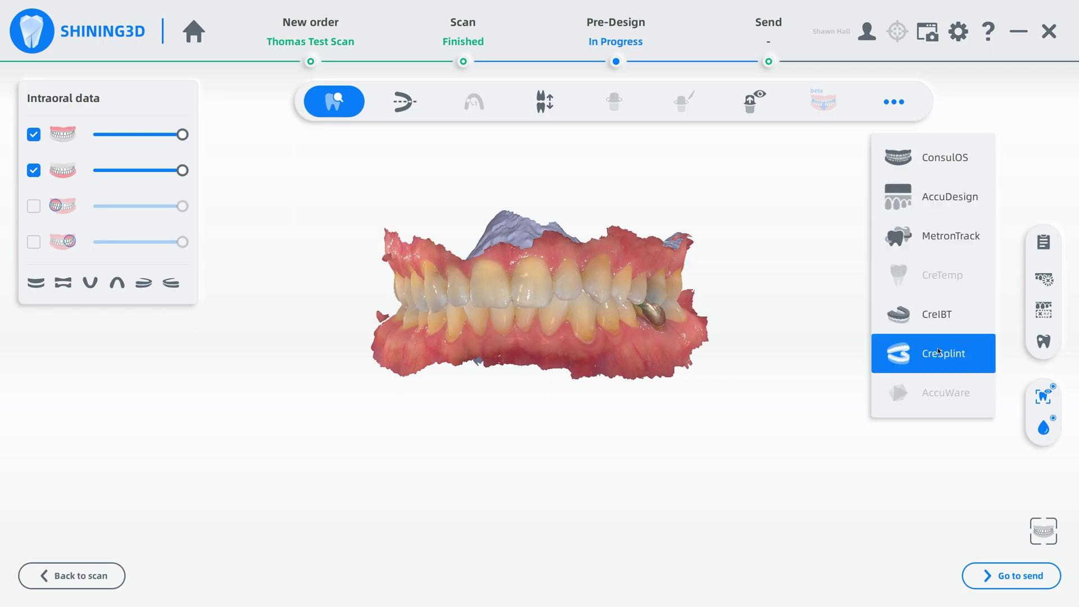
click(922, 347)
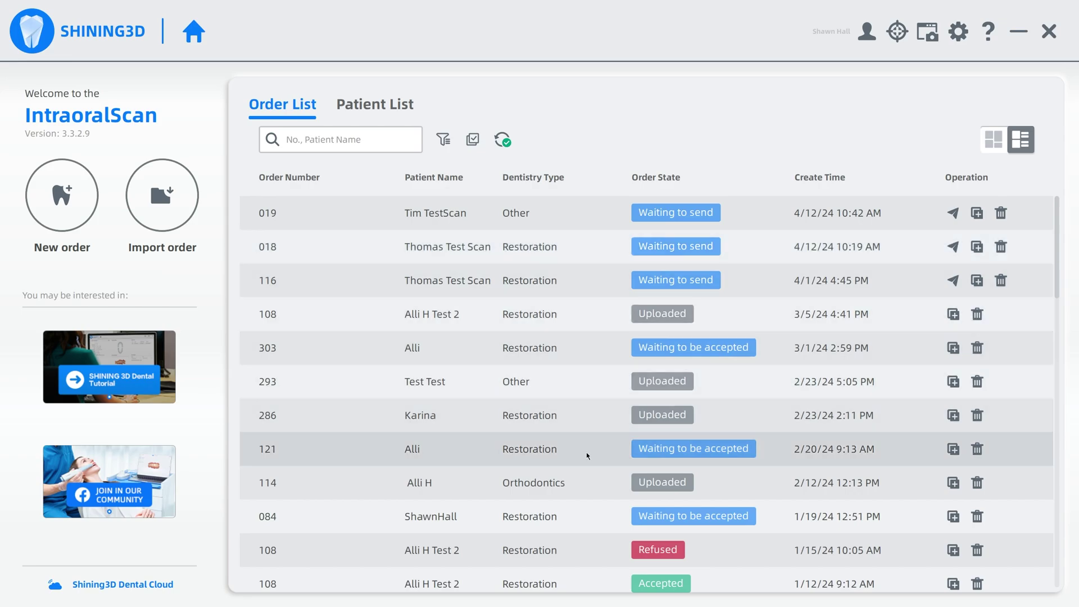
Launch CreSplint from Pre-Design of the Orthodontics order created 2/12/24 and create a Night guard project with its upper and lower jaws.
click(590, 487)
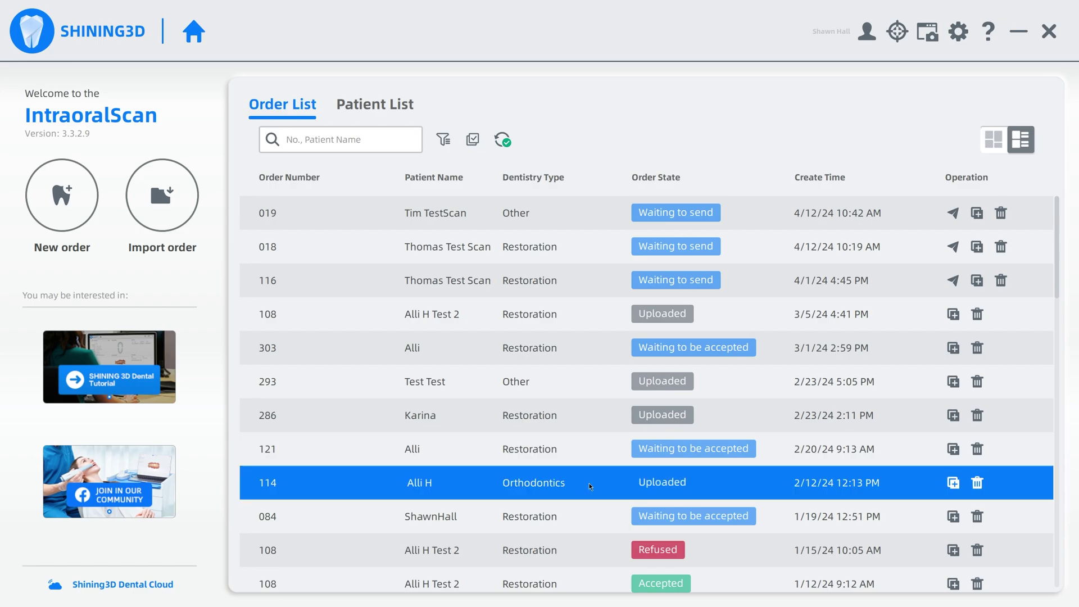
click(590, 487)
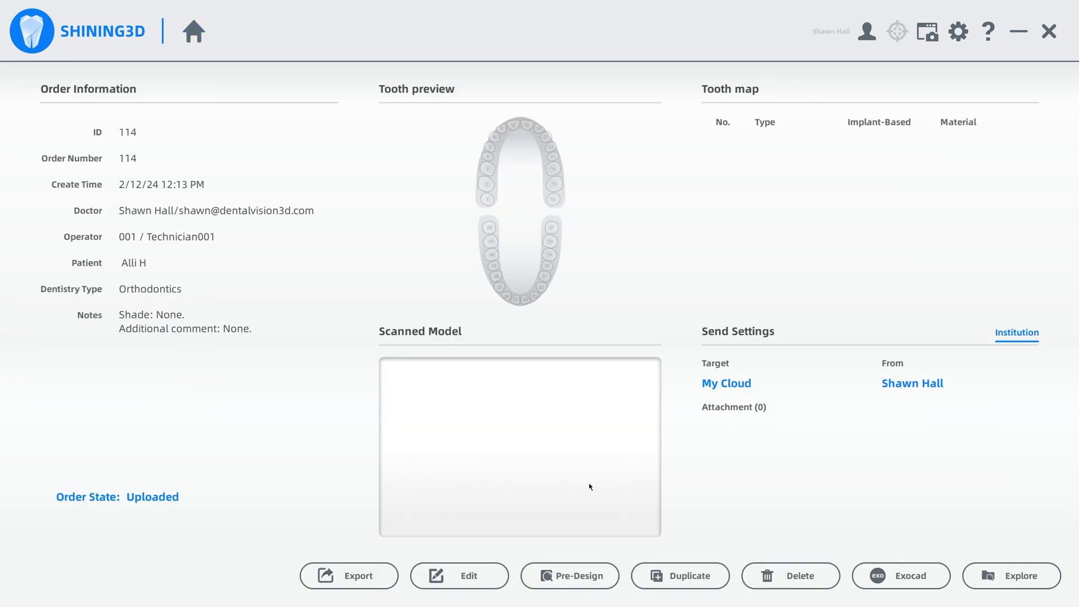
click(567, 575)
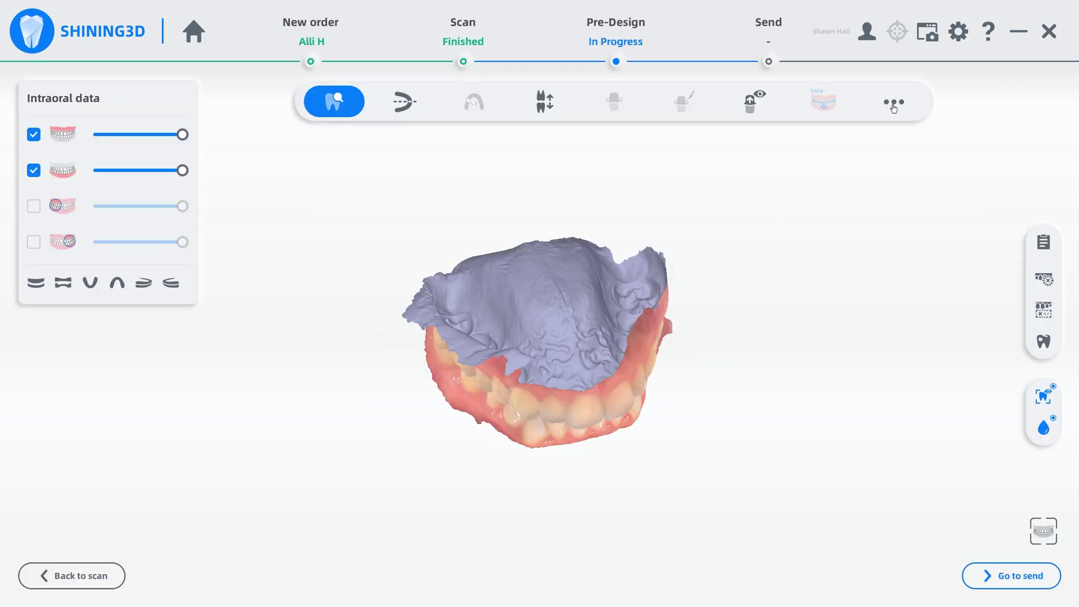
click(894, 103)
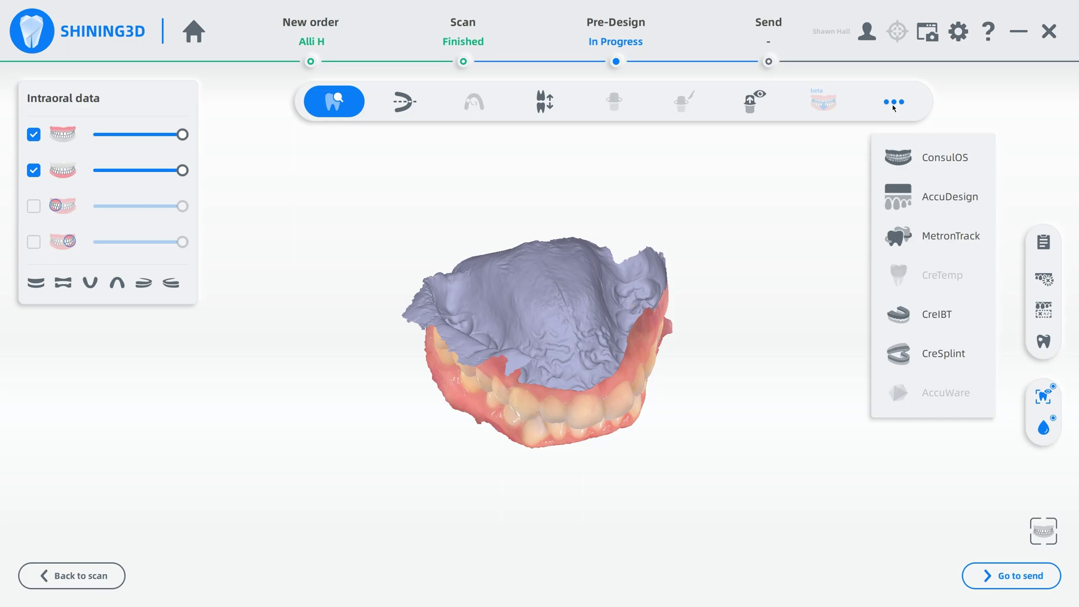
click(915, 366)
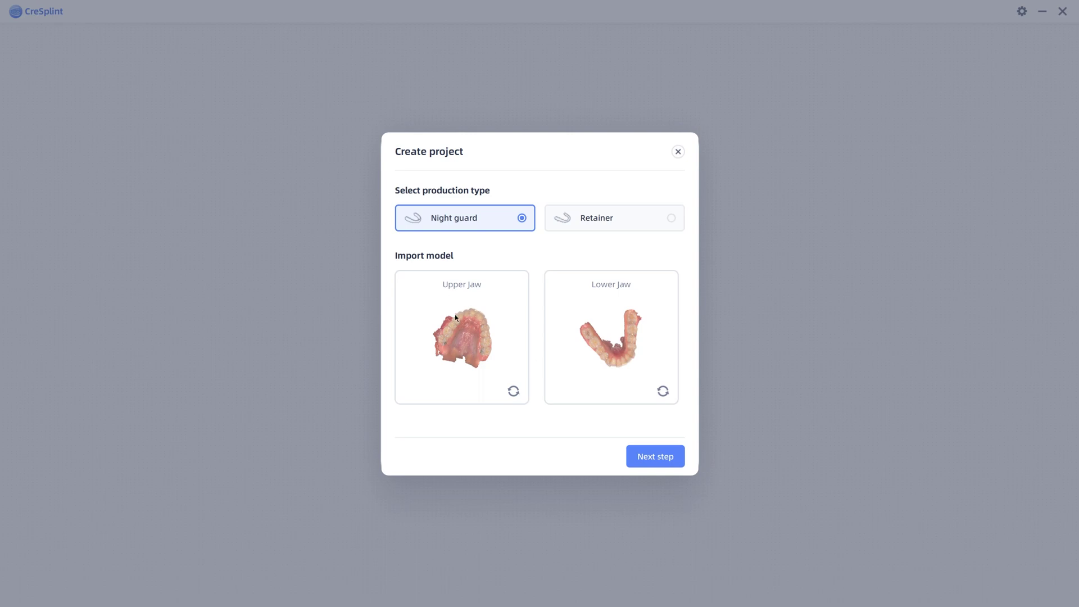
click(668, 455)
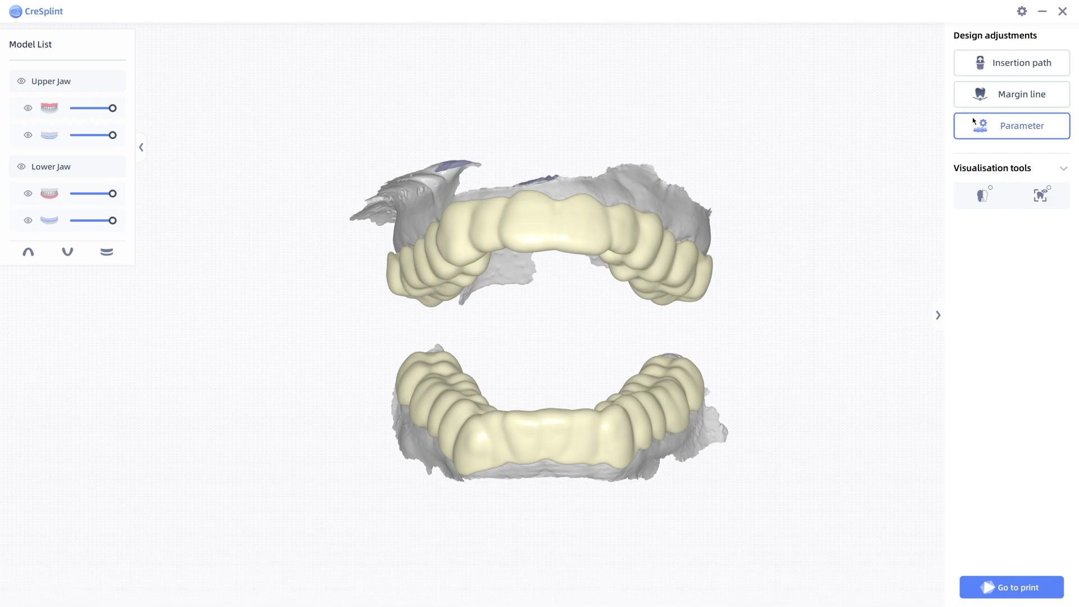
Examine the generated night guards on both jaws from several sides and review the undercut filling ratio, thickness and gap parameters.
drag(774, 274, 206, 251)
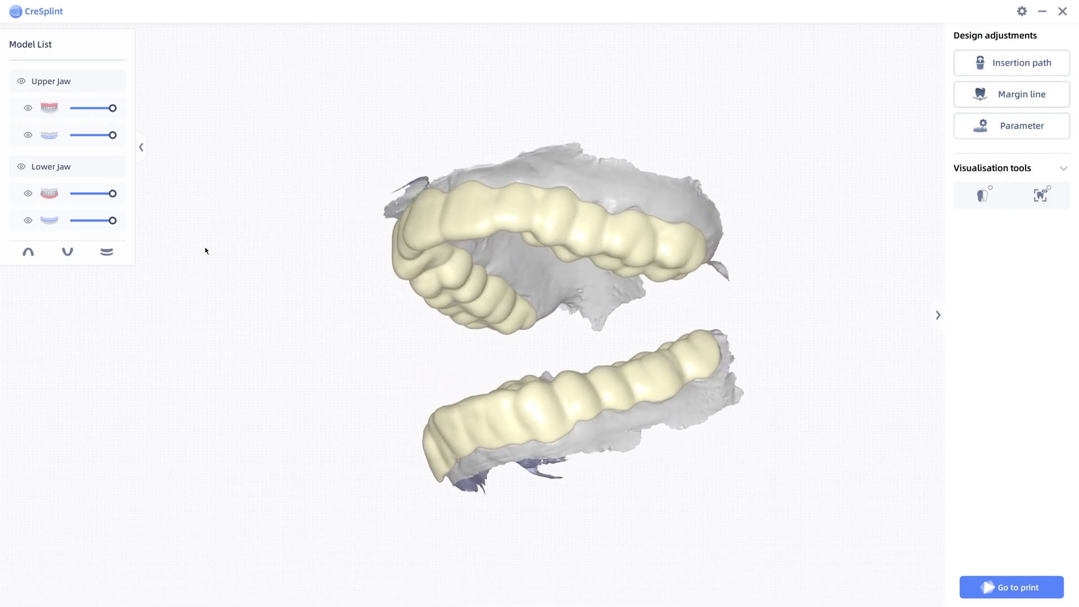
drag(750, 289, 262, 356)
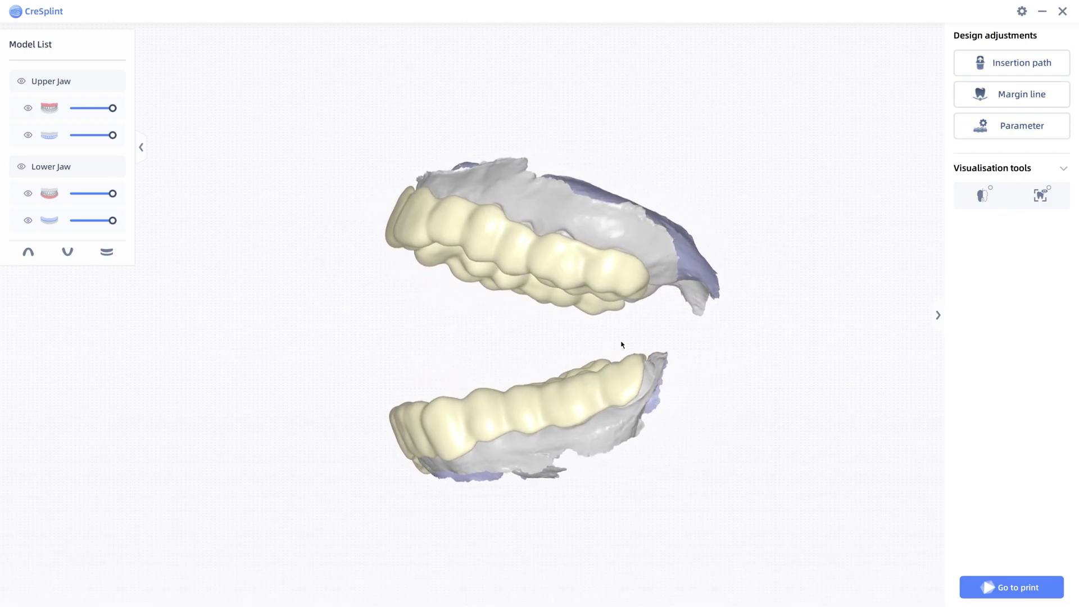
drag(621, 345, 926, 415)
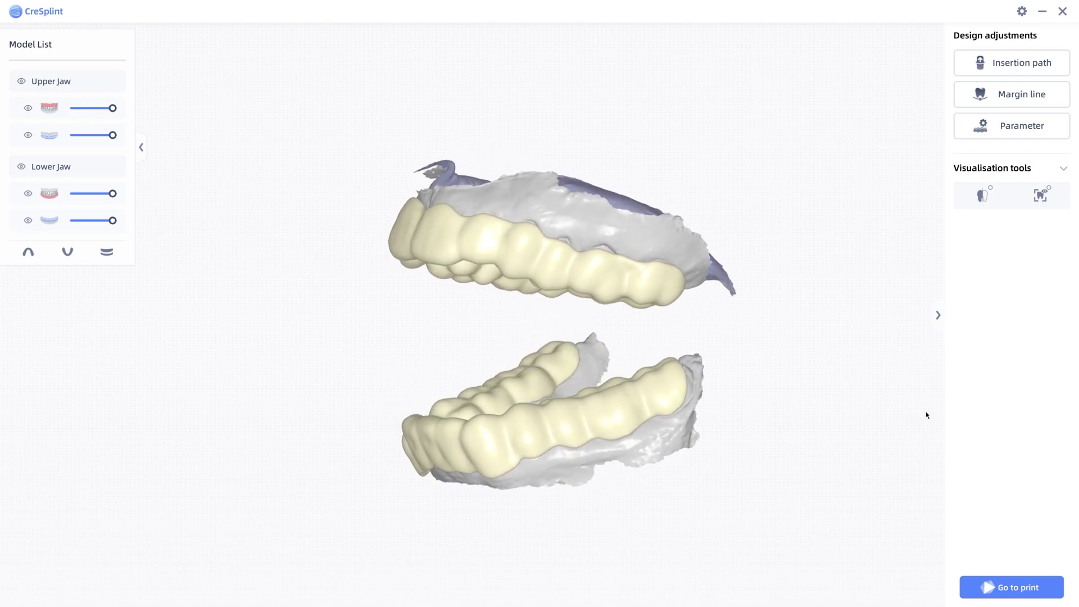
drag(448, 310, 795, 319)
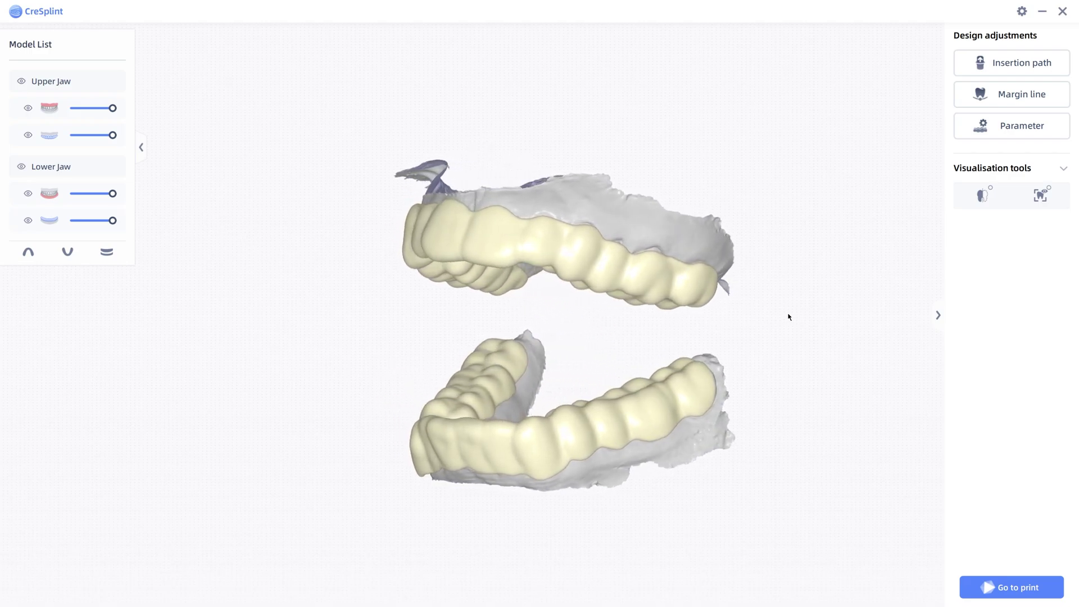
click(1020, 131)
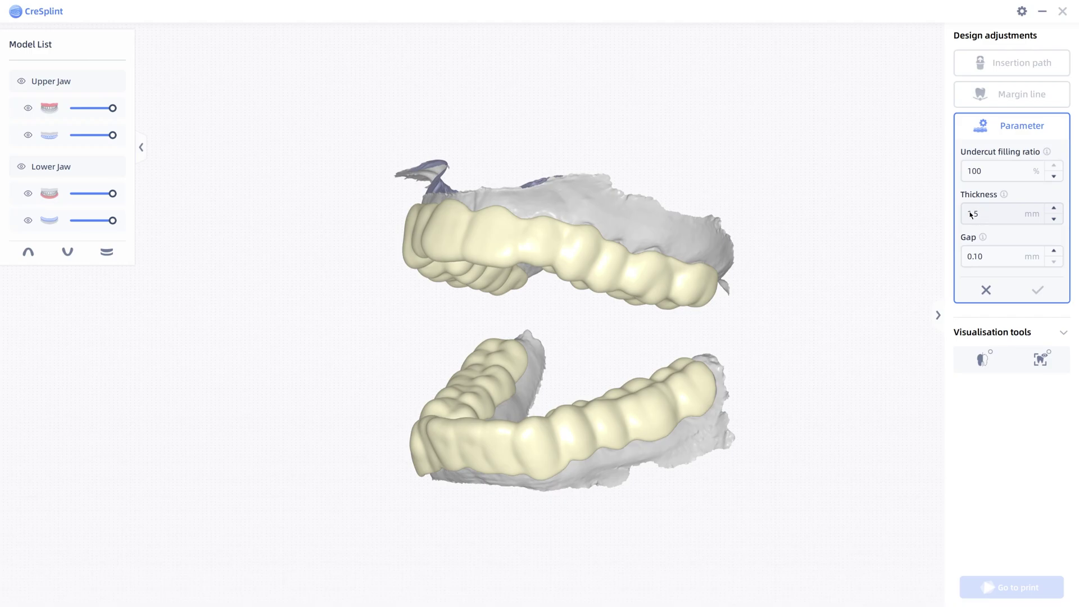
drag(444, 444, 824, 347)
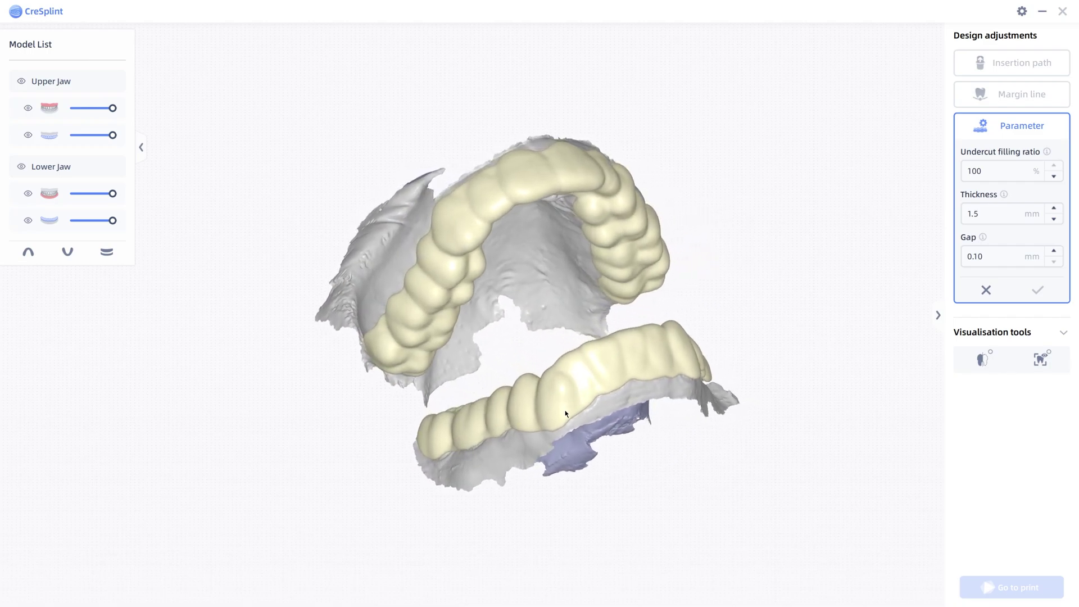
drag(559, 432, 736, 293)
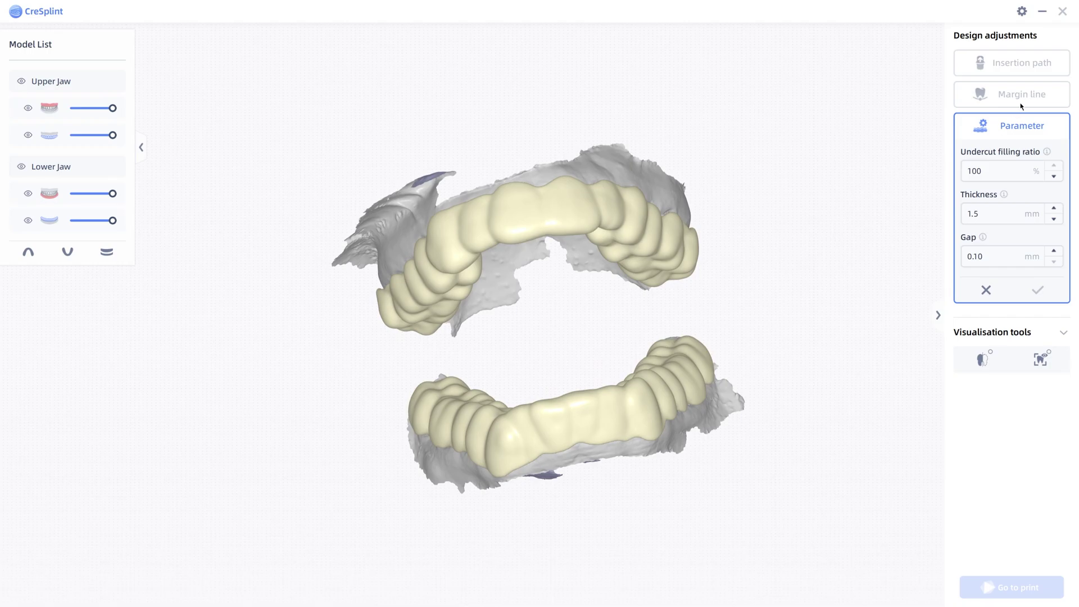
click(985, 290)
Apply the Straight line margin morphology and move the upper jaw's margin points down onto the front teeth.
click(1025, 96)
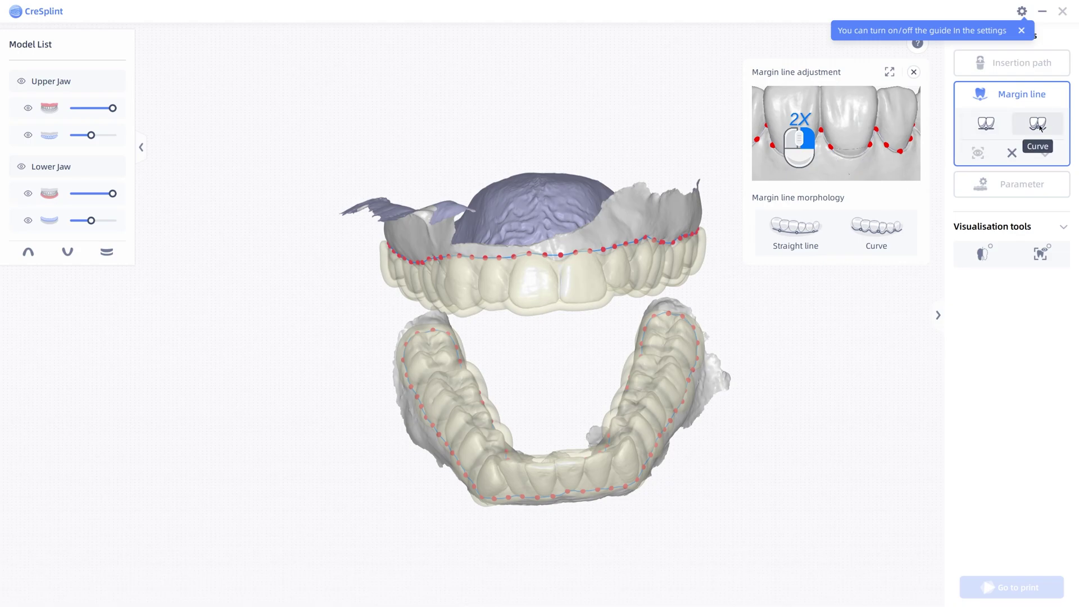
click(991, 130)
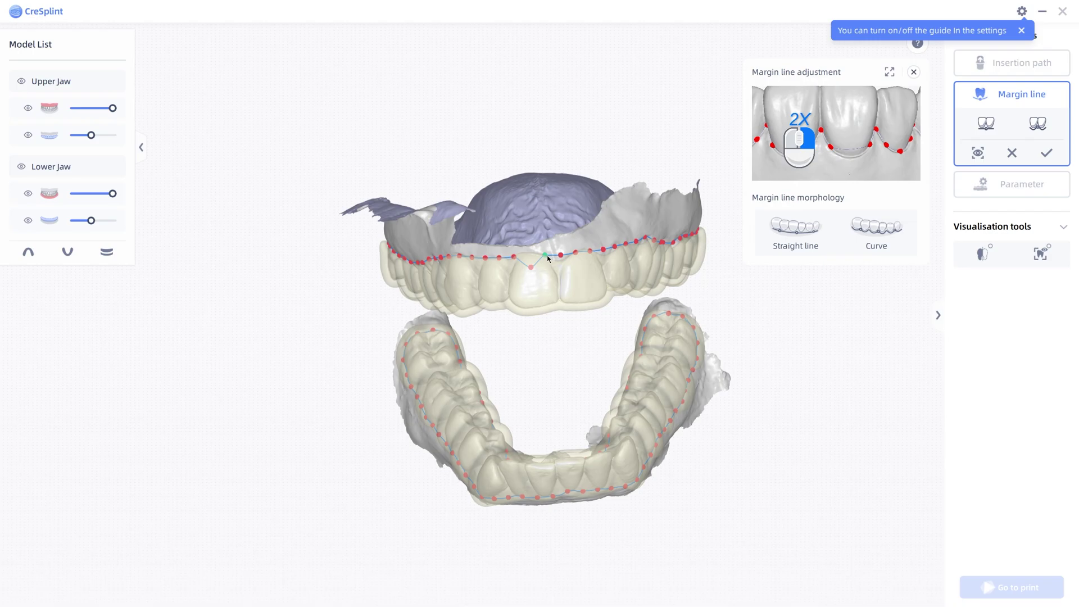
drag(546, 256, 593, 269)
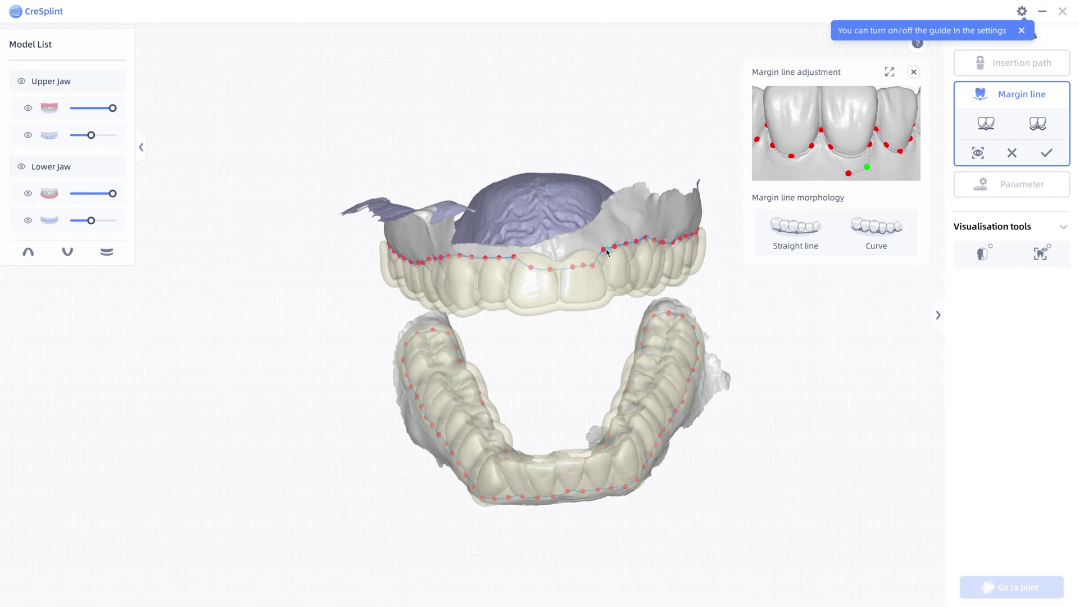
drag(604, 251, 613, 259)
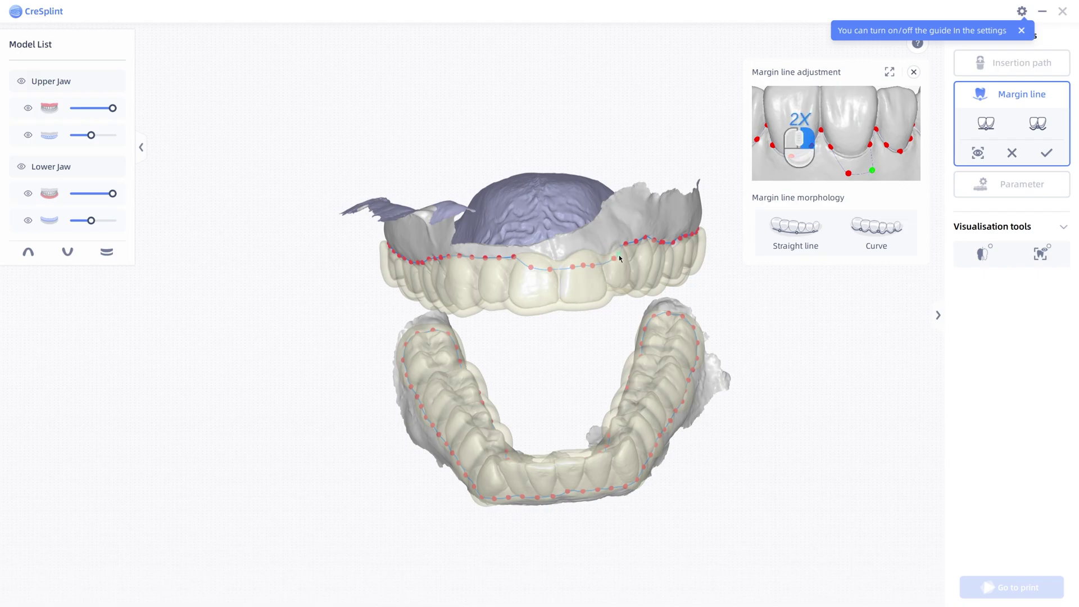
drag(625, 245, 637, 256)
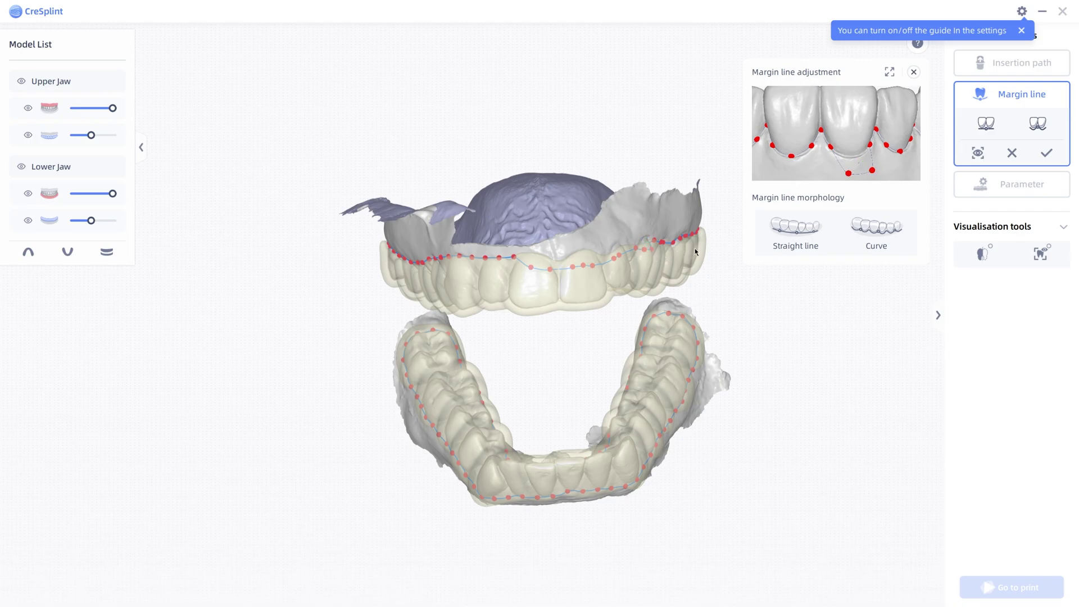
Move the margin points on the outer side of the upper jaw down onto the back teeth.
right_drag(696, 252, 1, 432)
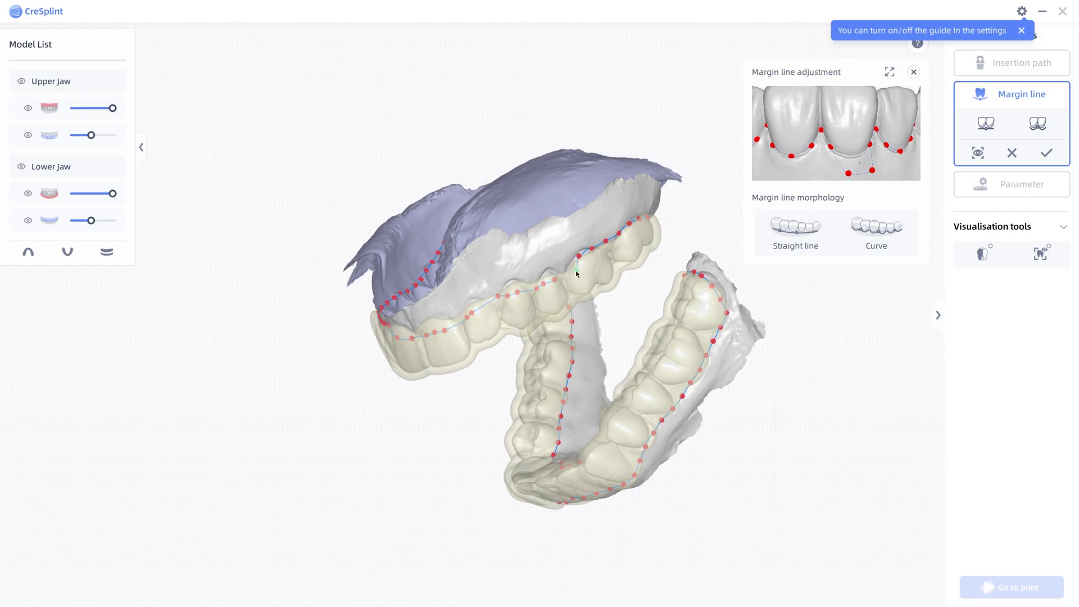
mouse_move(576, 272)
mouse_down()
mouse_move(580, 256)
mouse_move(588, 264)
mouse_up()
drag(605, 241, 637, 233)
right_drag(664, 234, 151, 363)
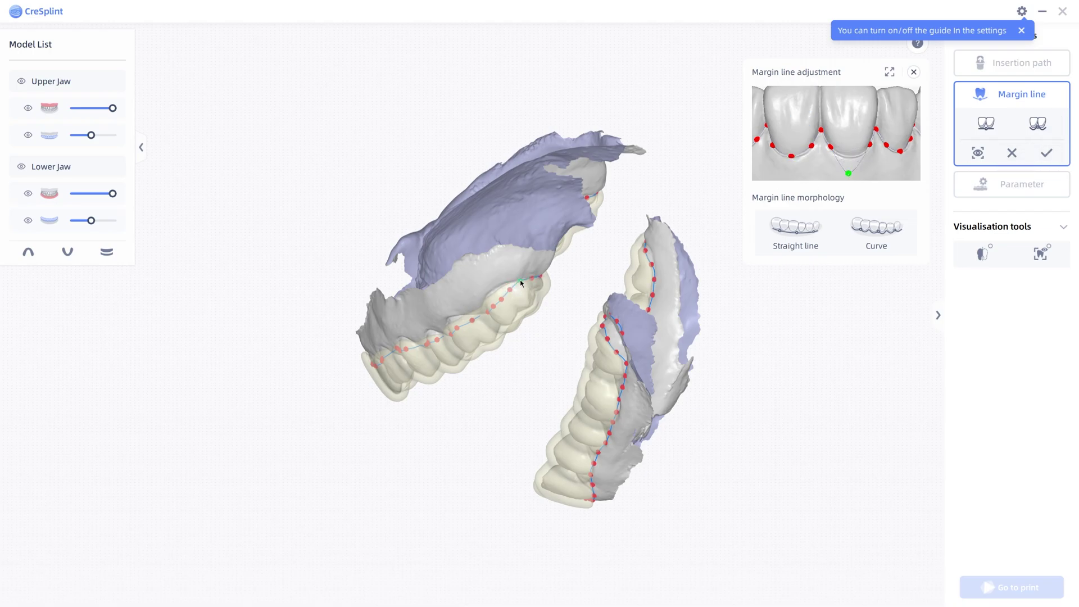
Move the margin points on the inner side of the upper jaw down onto the backs of the front teeth.
right_drag(578, 241, 367, 552)
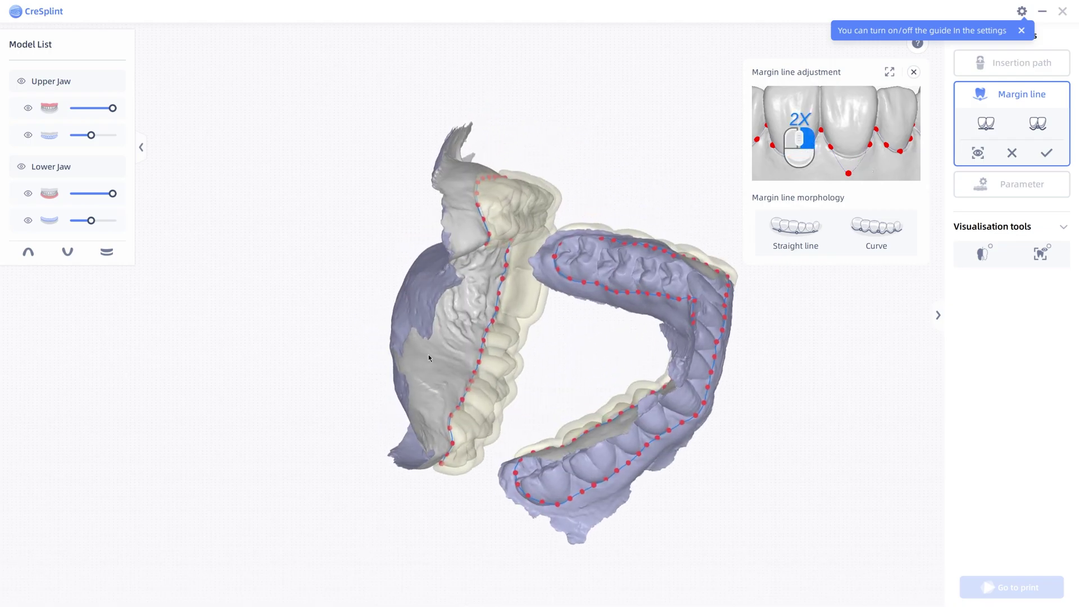
right_drag(430, 356, 397, 429)
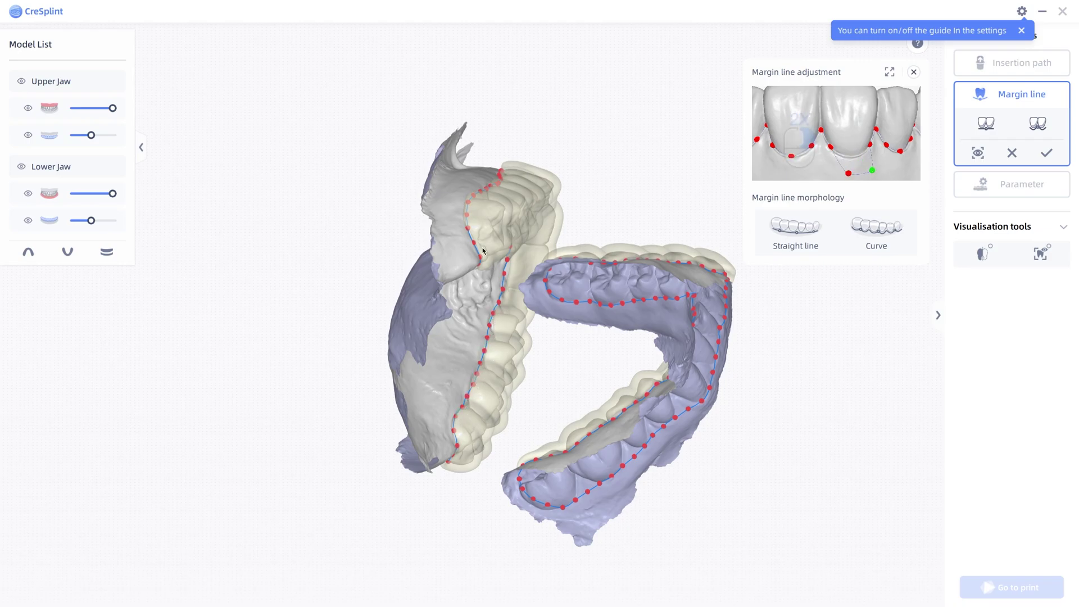
right_drag(492, 324, 532, 173)
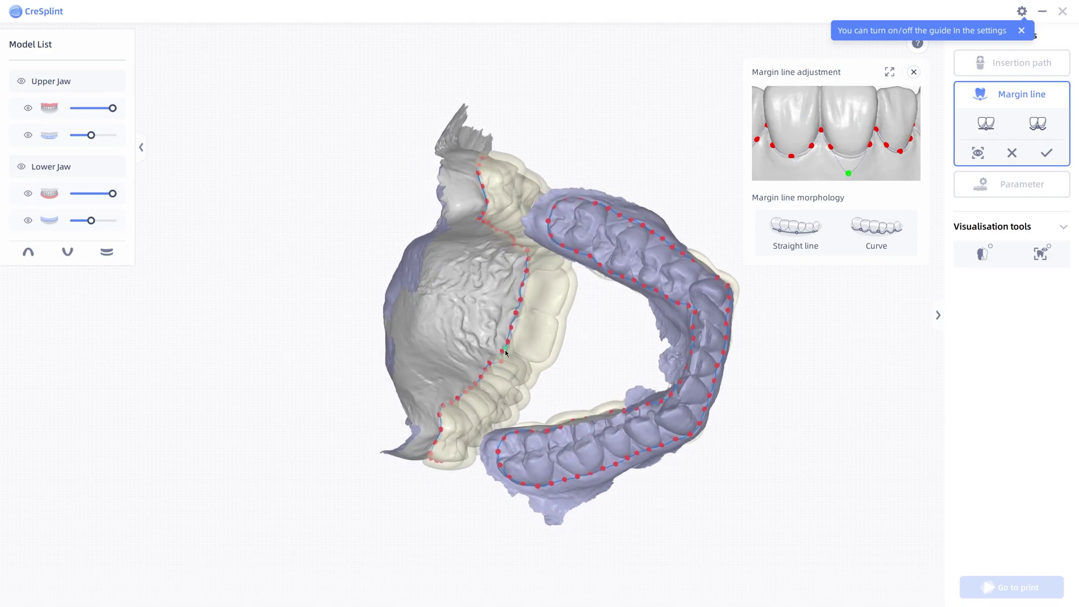
drag(503, 352, 517, 350)
scroll(510, 361, up, 5)
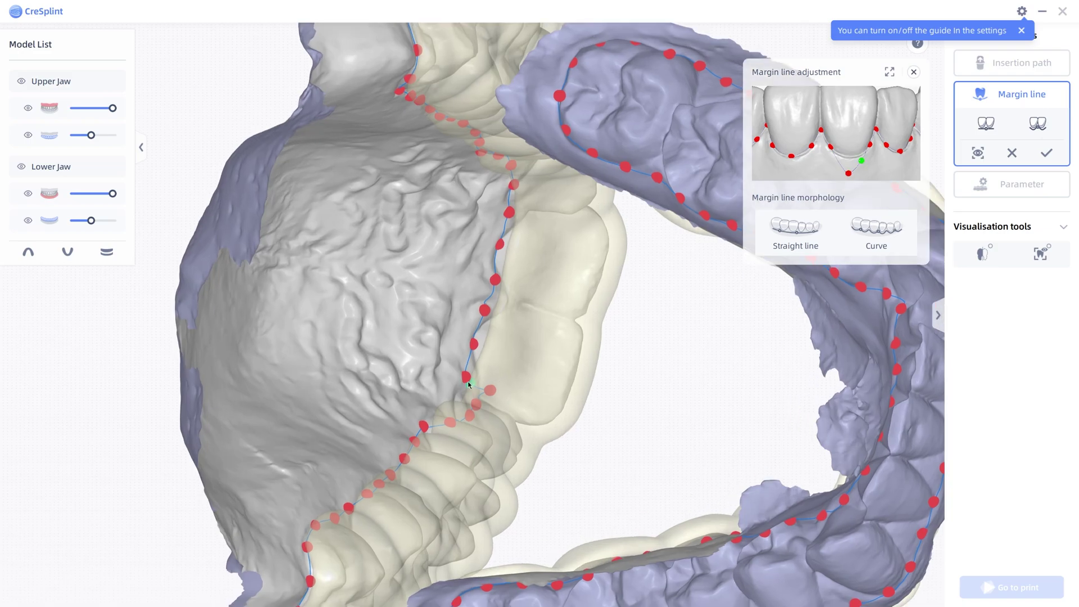
drag(469, 384, 534, 186)
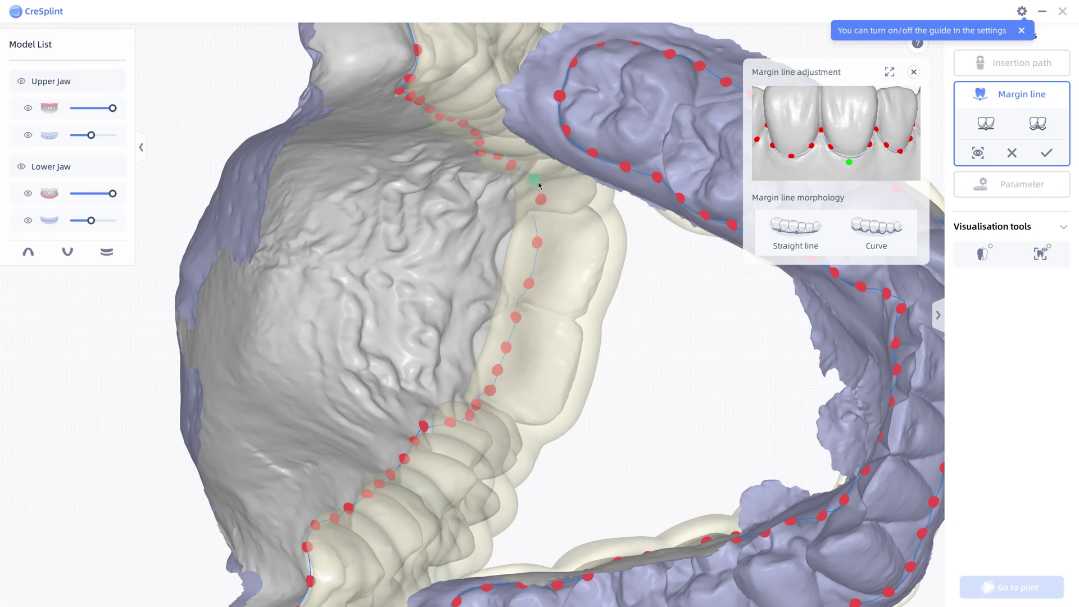
Move the margin points on the inner side of the upper jaw down onto the back teeth.
right_drag(534, 185, 560, 130)
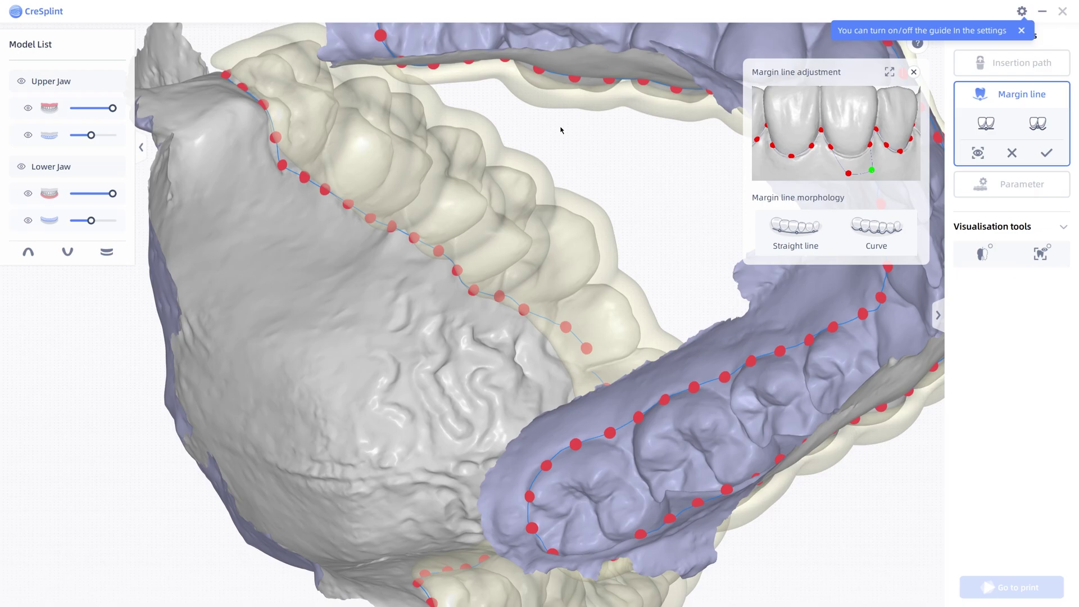
drag(525, 309, 475, 256)
right_drag(511, 246, 501, 24)
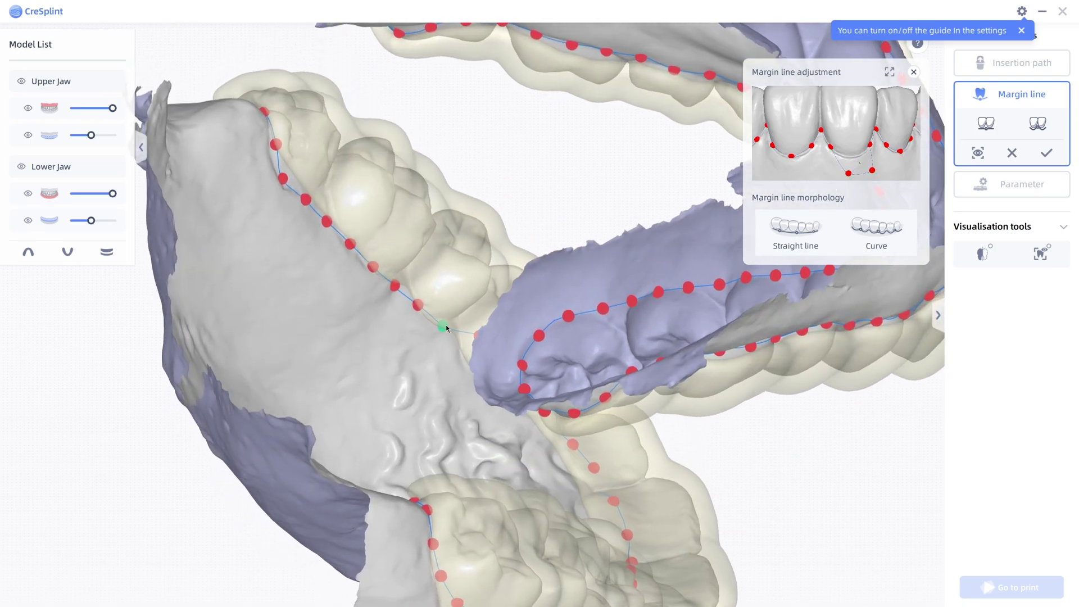
drag(450, 316, 298, 173)
Adjust the margin points along the remaining outer side of the upper jaw so the line runs across the teeth.
right_drag(298, 173, 341, 446)
drag(241, 494, 769, 433)
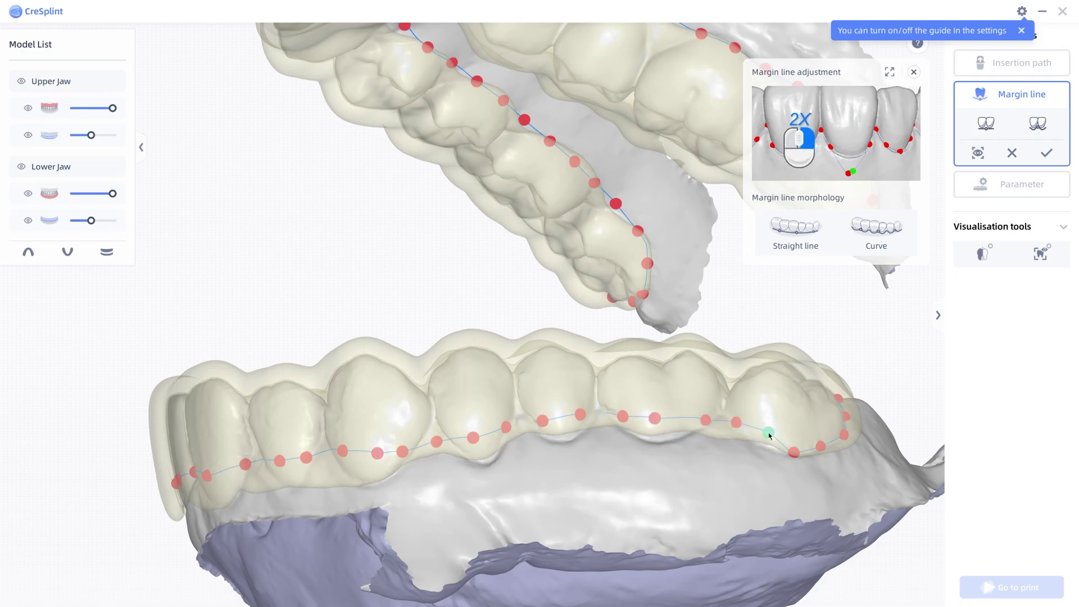
scroll(725, 494, down, 5)
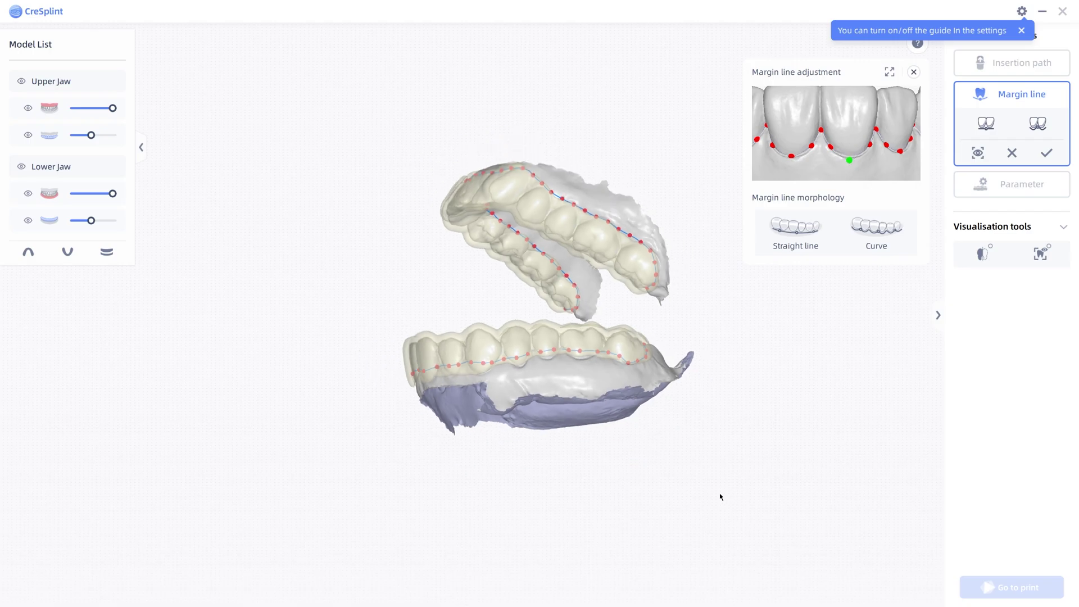
Confirm the adjusted margin line to regenerate the night guards and inspect both jaws.
drag(432, 434, 1055, 406)
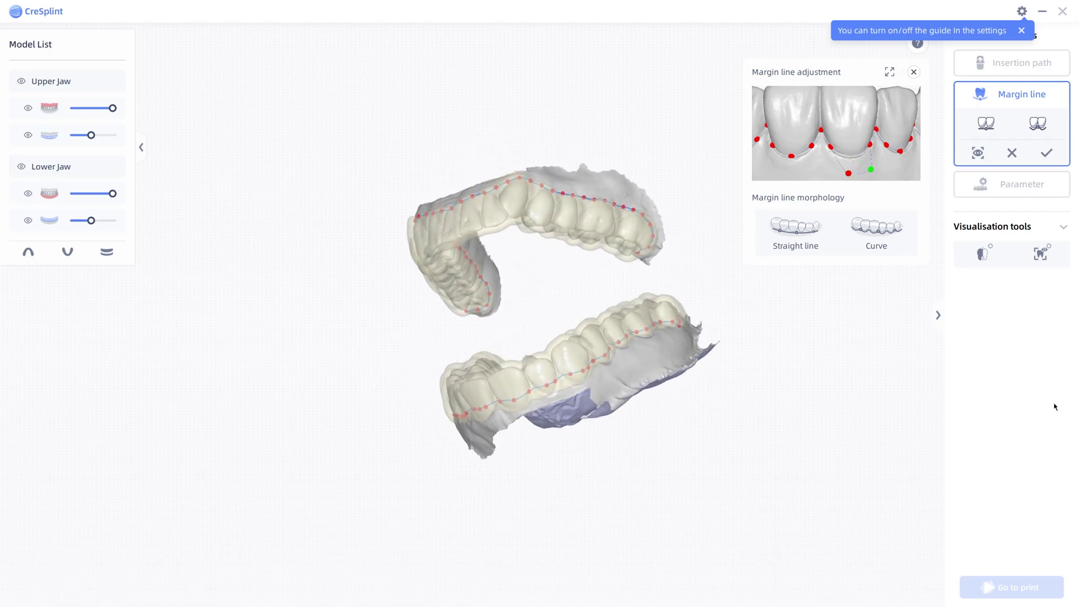
click(1046, 153)
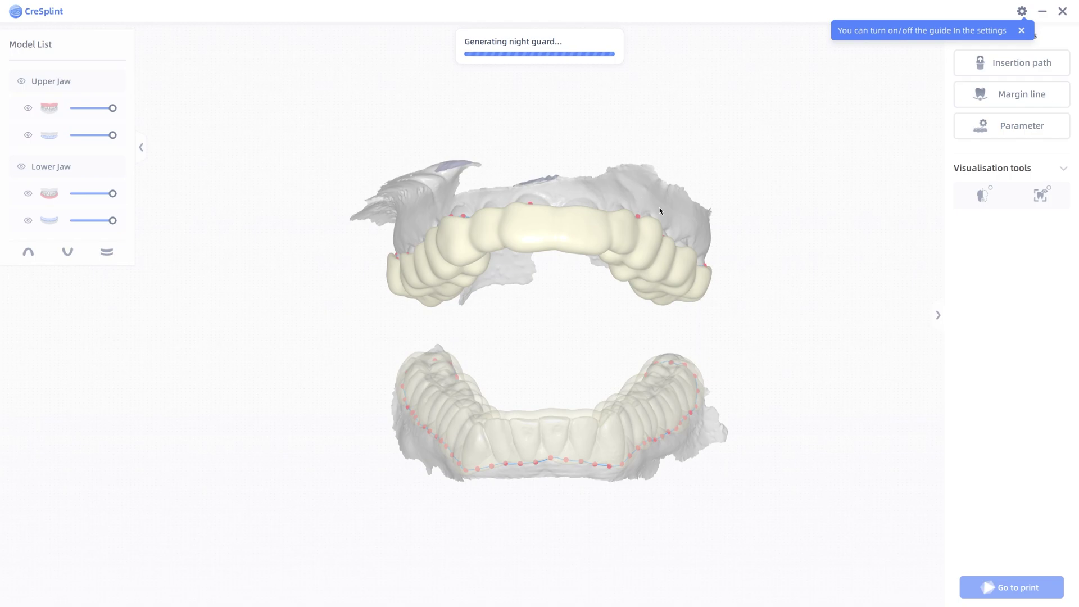
right_drag(667, 194, 513, 347)
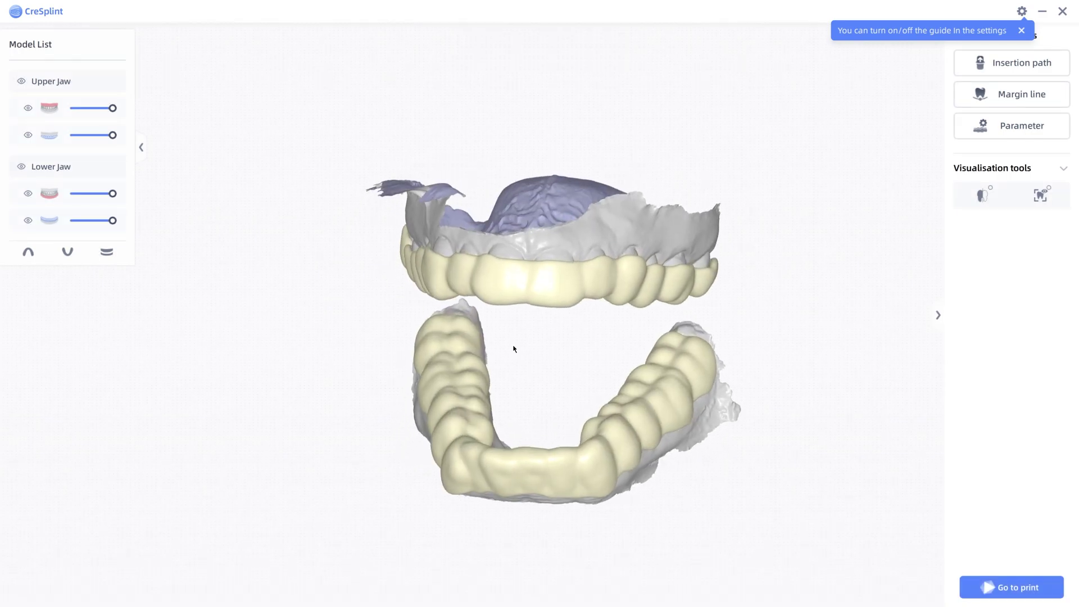
Send only the upper splint to print with printer type AccuFab-L4D, brand Shining3D, material DM12 and layer thickness 0.05.
click(1030, 592)
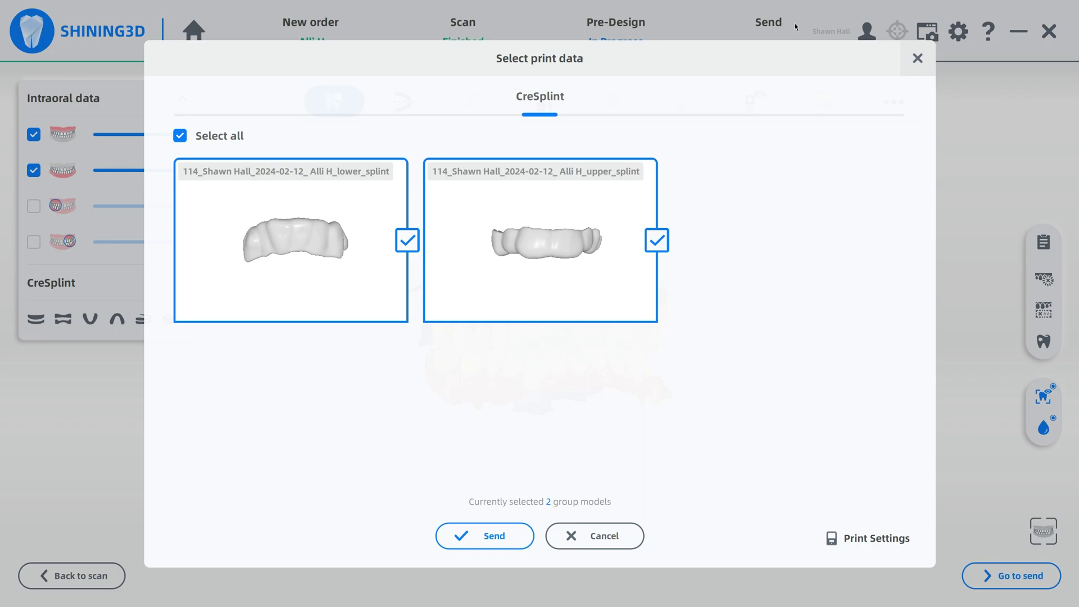
click(407, 240)
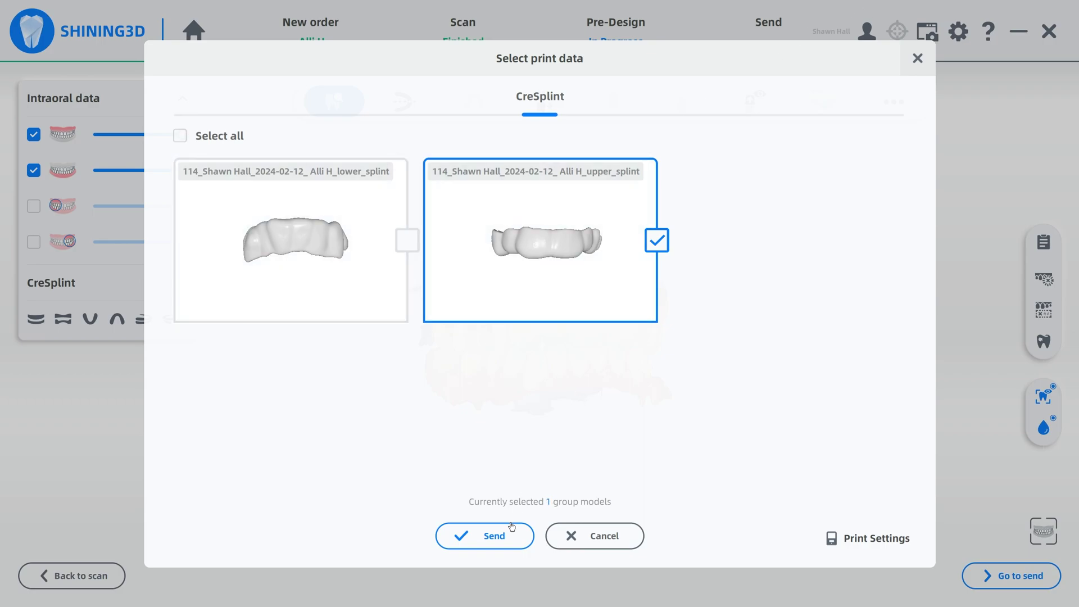
click(884, 543)
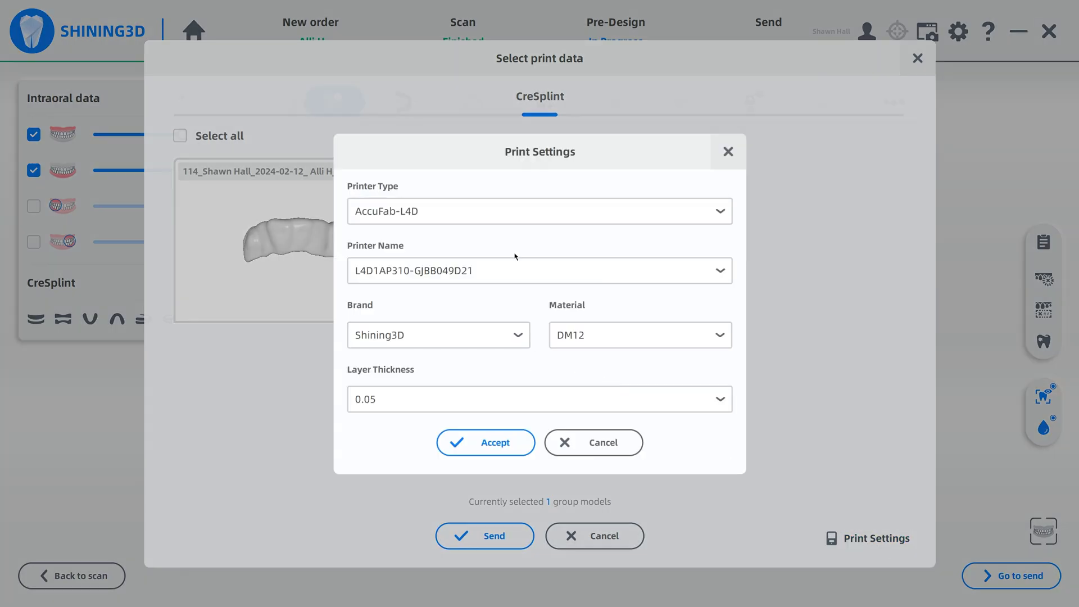
click(669, 340)
click(669, 340)
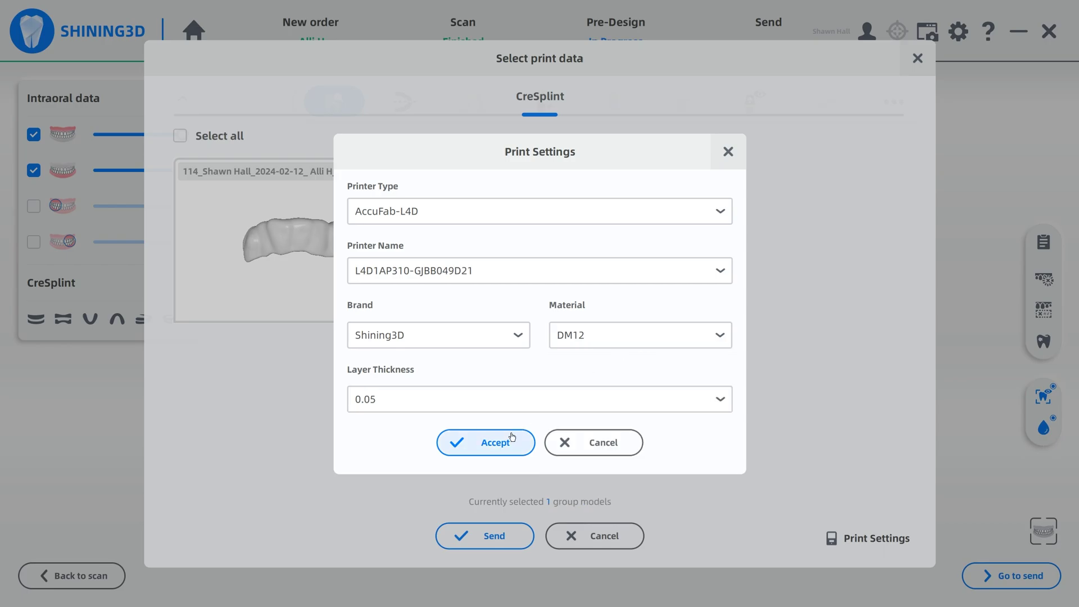
click(502, 451)
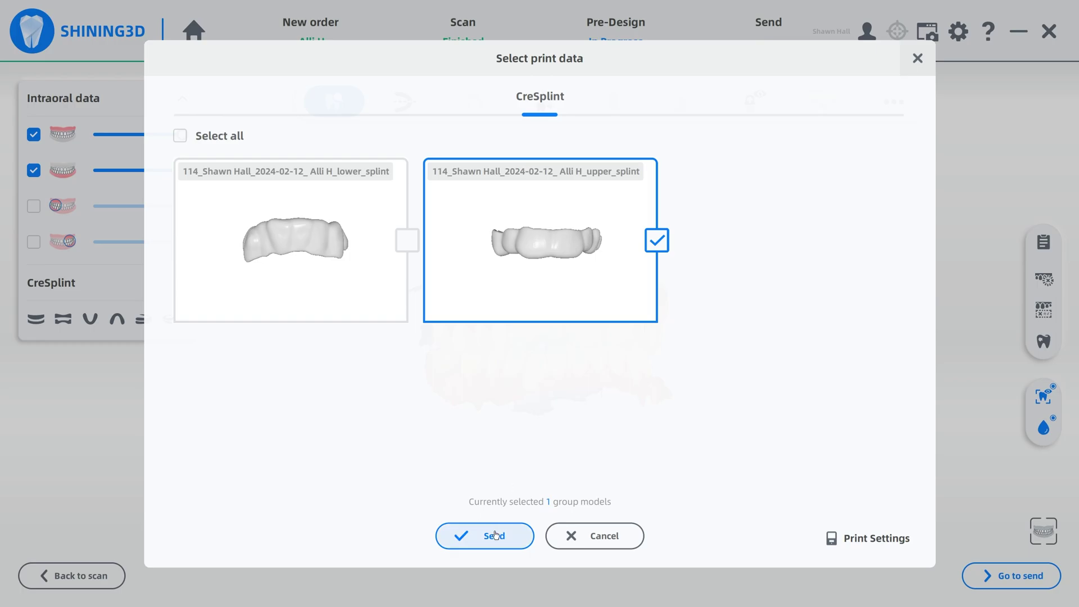
click(495, 536)
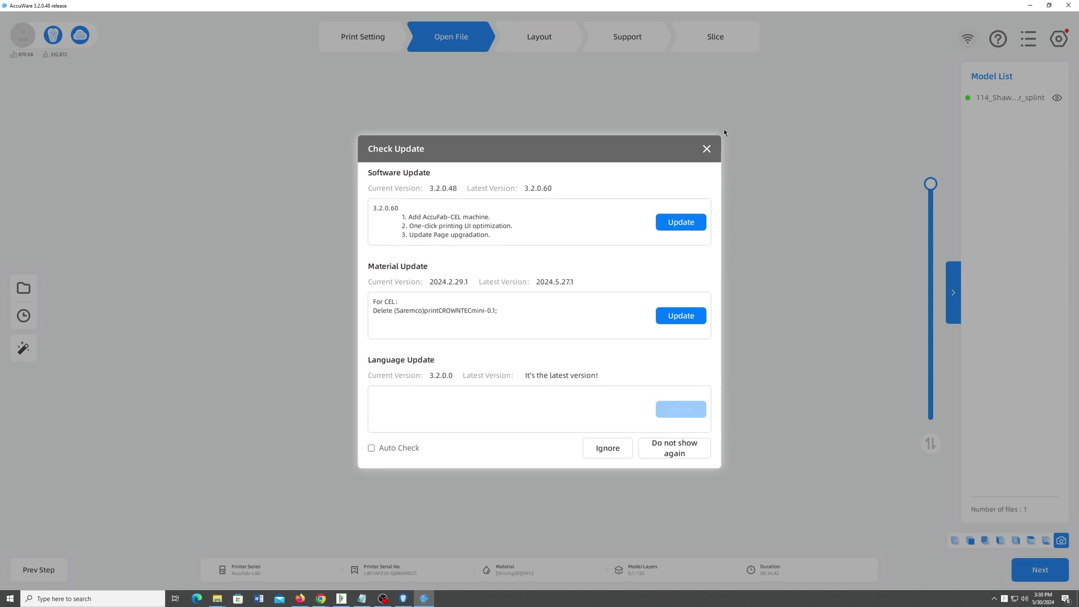
In AccuWare, process the upper splint automatically with the Splint model type and save the sliced print file.
click(706, 149)
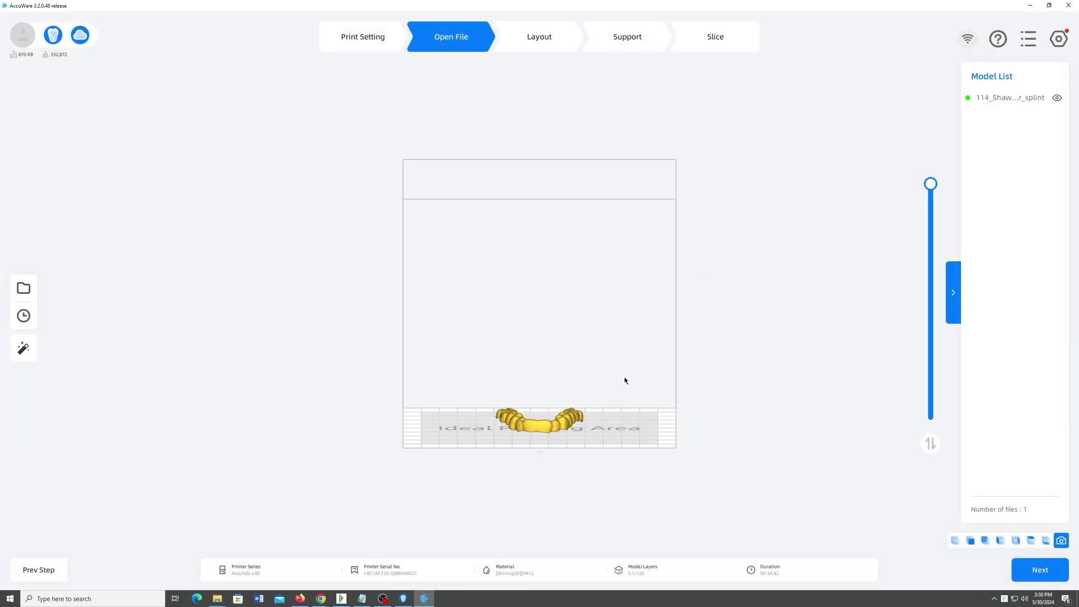
click(23, 348)
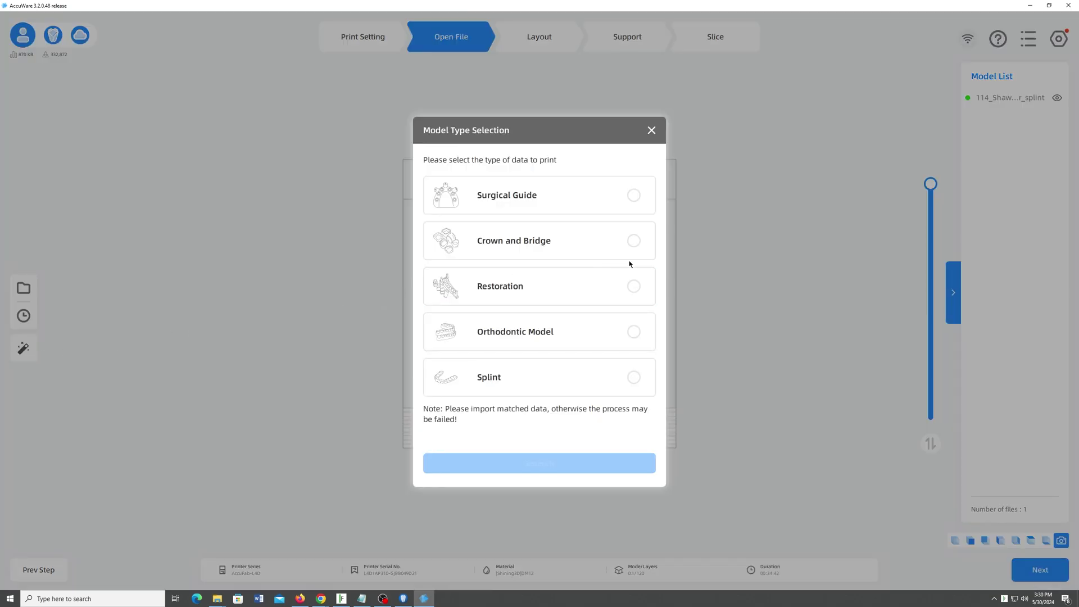
click(634, 380)
click(608, 464)
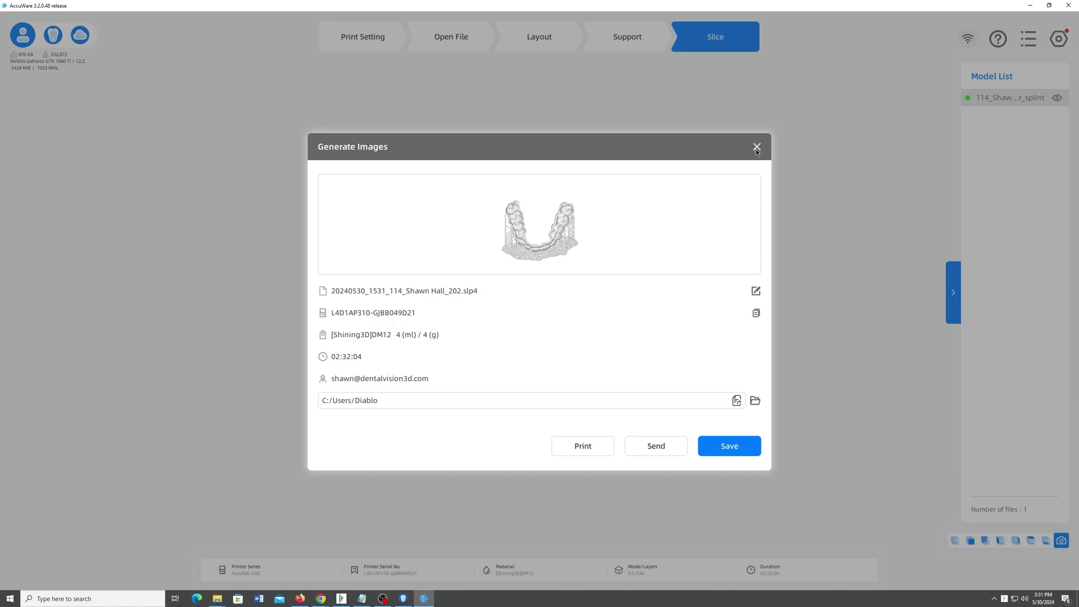
click(741, 454)
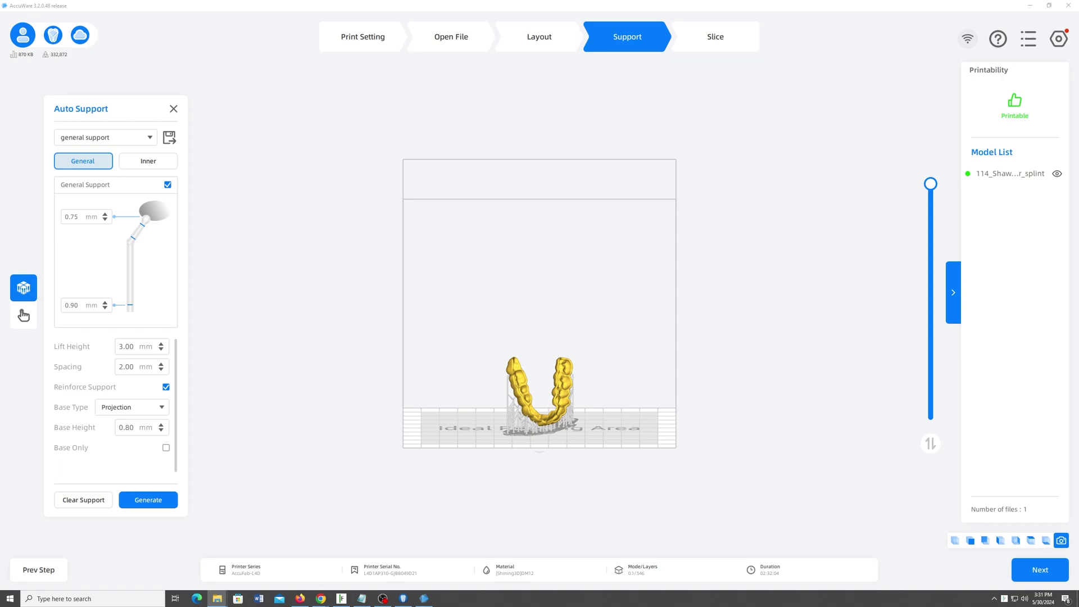
click(852, 285)
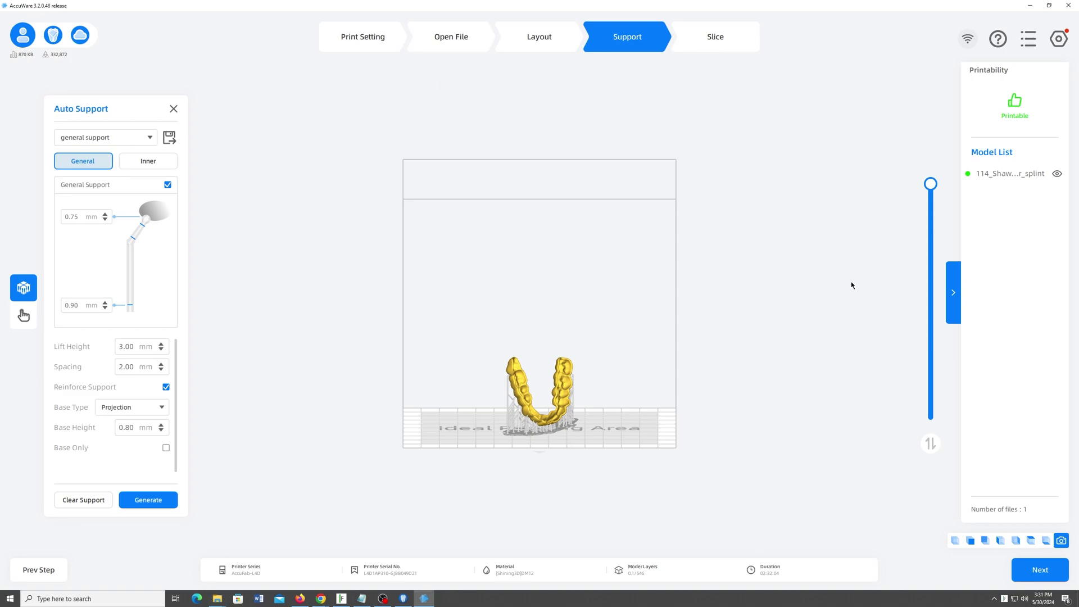
Slice the supported splint again, close the generated images without saving and exit AccuWare.
click(711, 49)
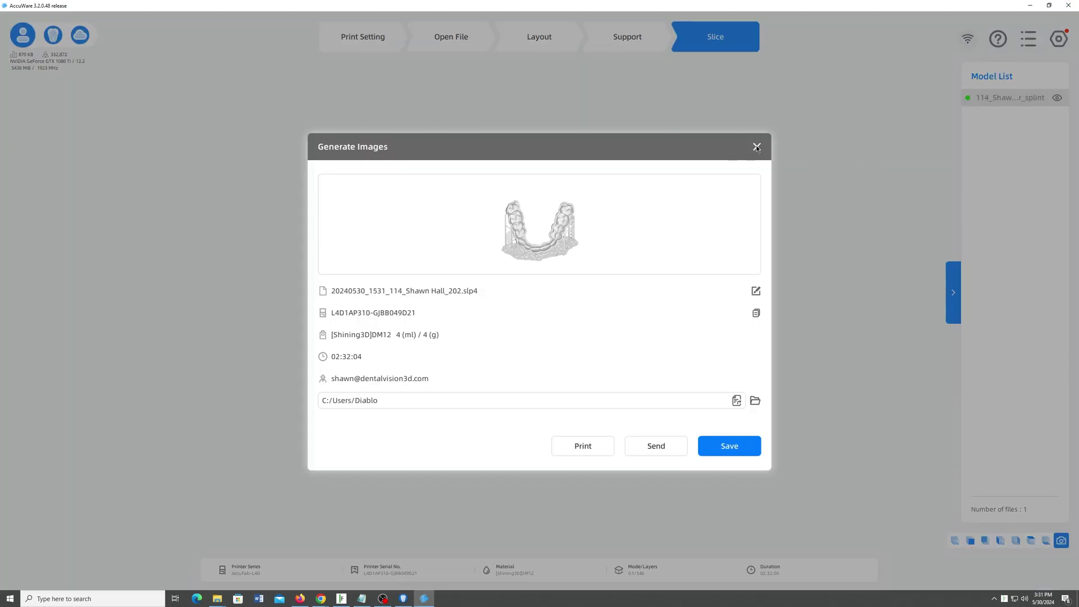
click(757, 147)
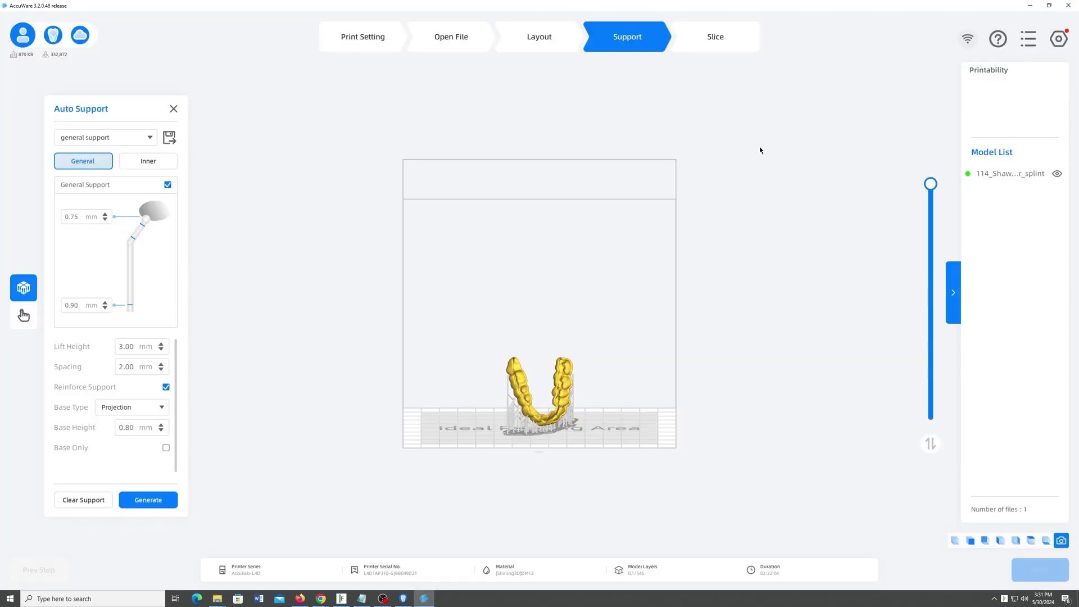
click(1069, 6)
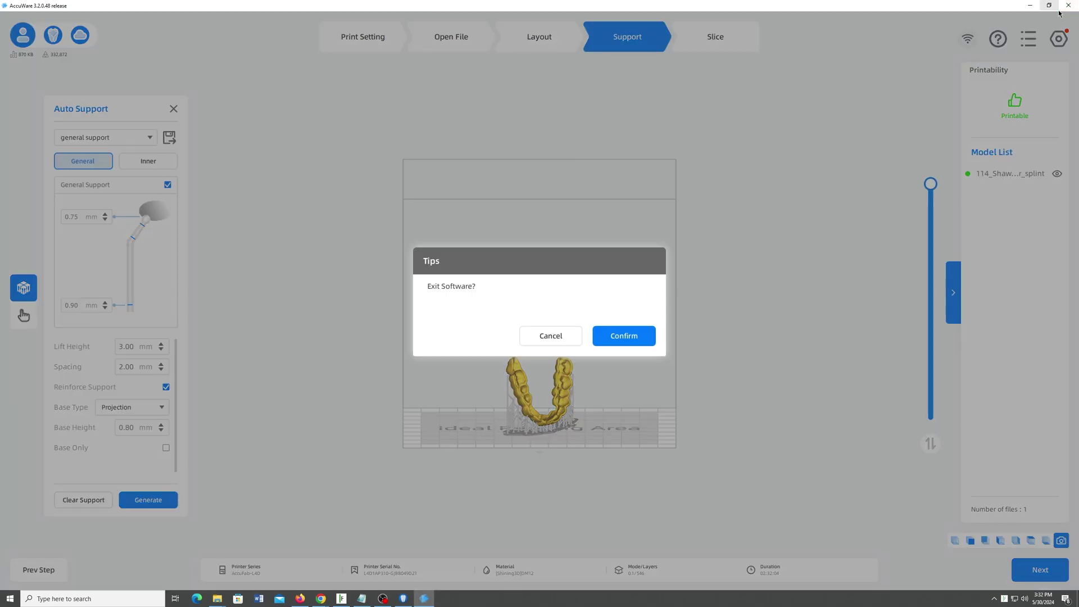
click(628, 341)
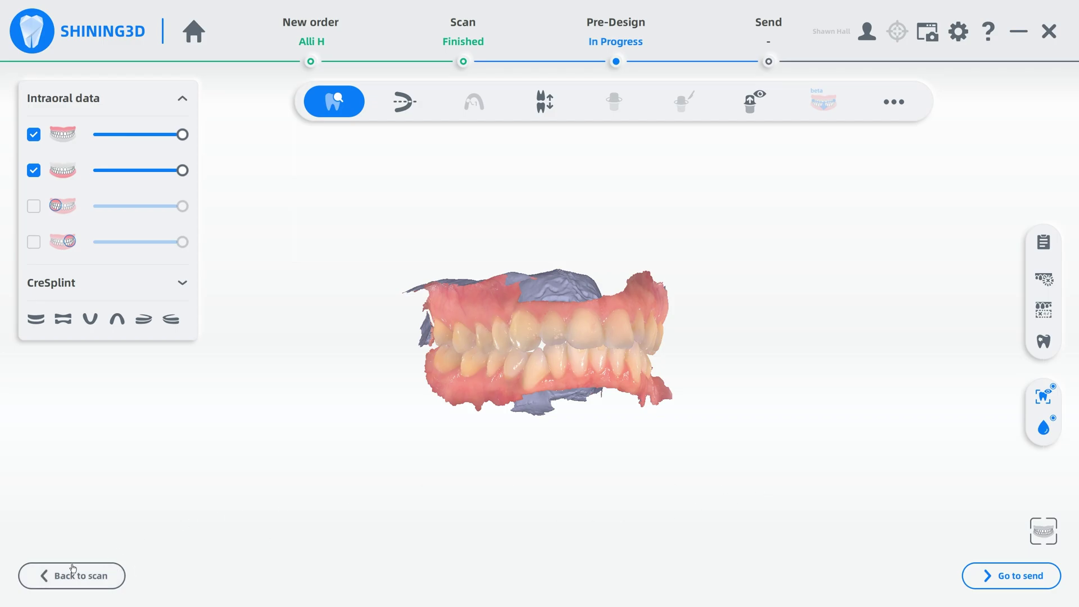
Proceed from Pre-Design to sending the order and log in again with the remembered credentials.
click(105, 575)
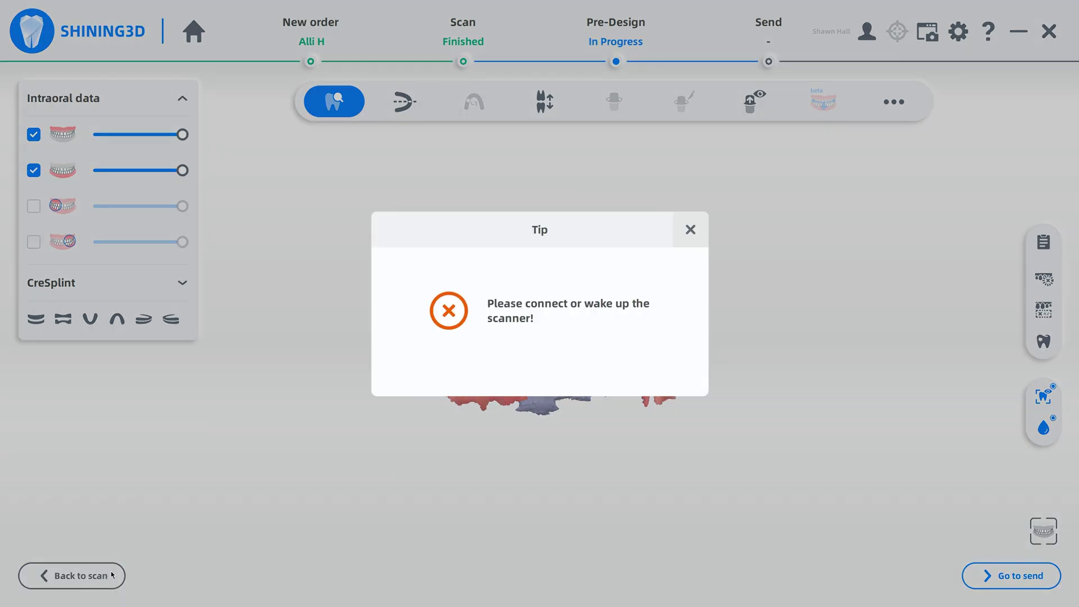
click(690, 231)
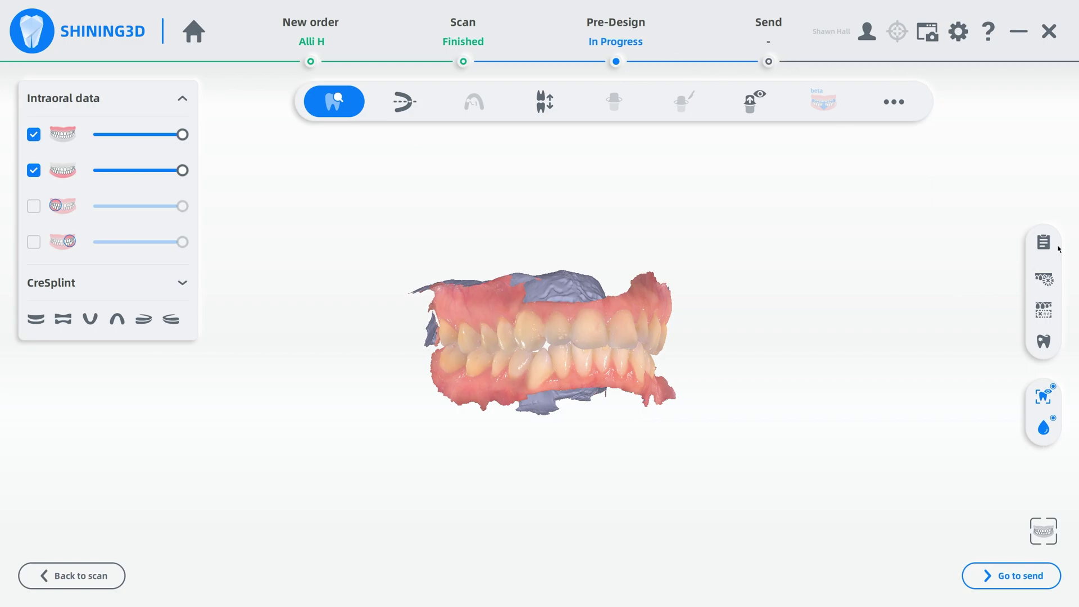
click(1008, 578)
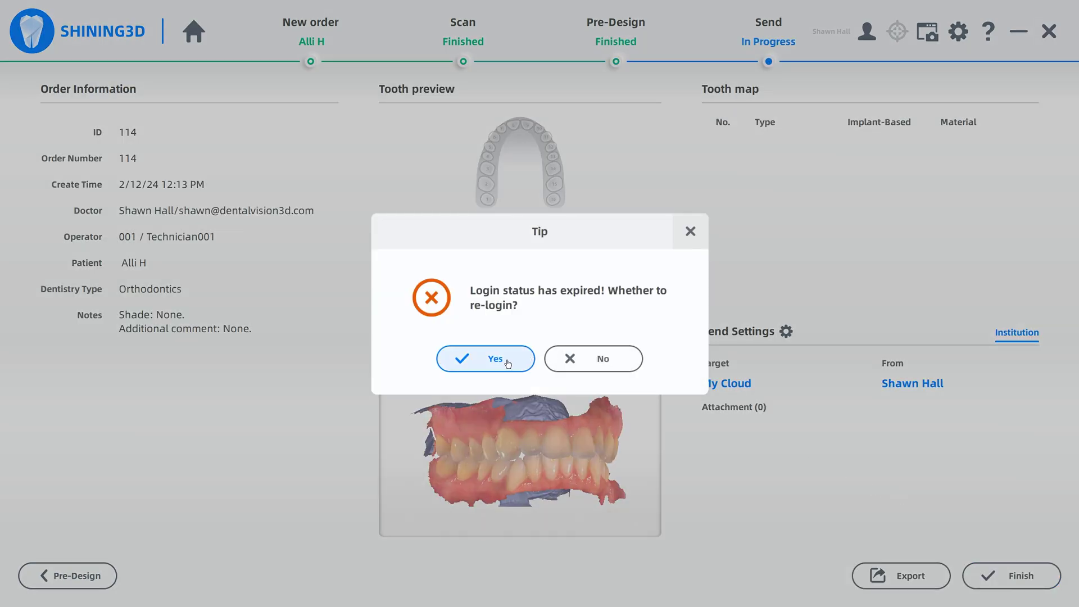
click(507, 363)
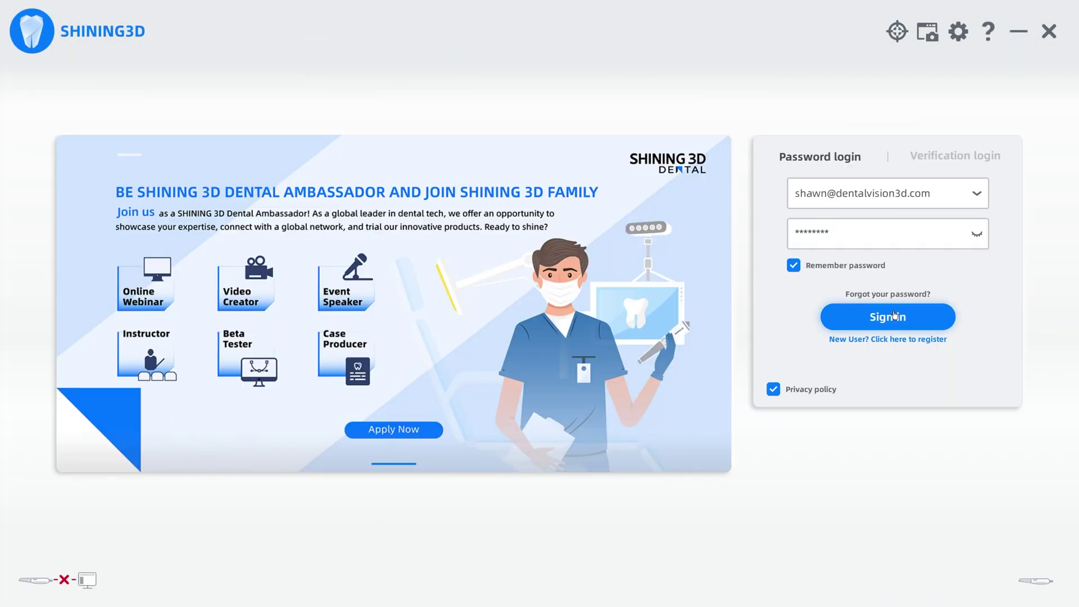
click(894, 314)
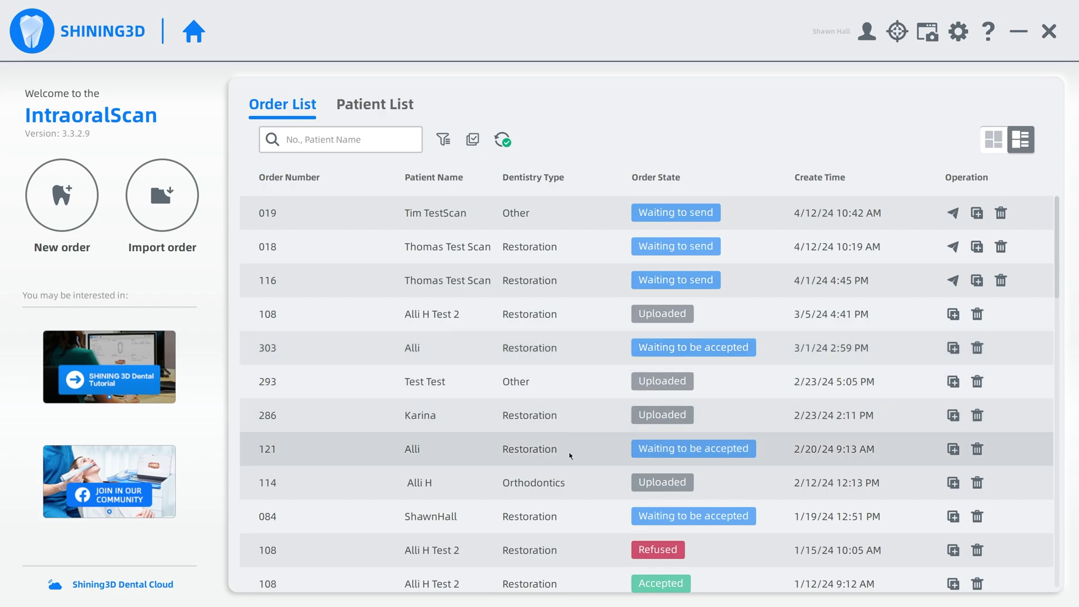
Export the uploaded Orthodontics order as STL for 3rd party CAD, naming the folder with the patient's first name followed by BiteSplint.
click(571, 487)
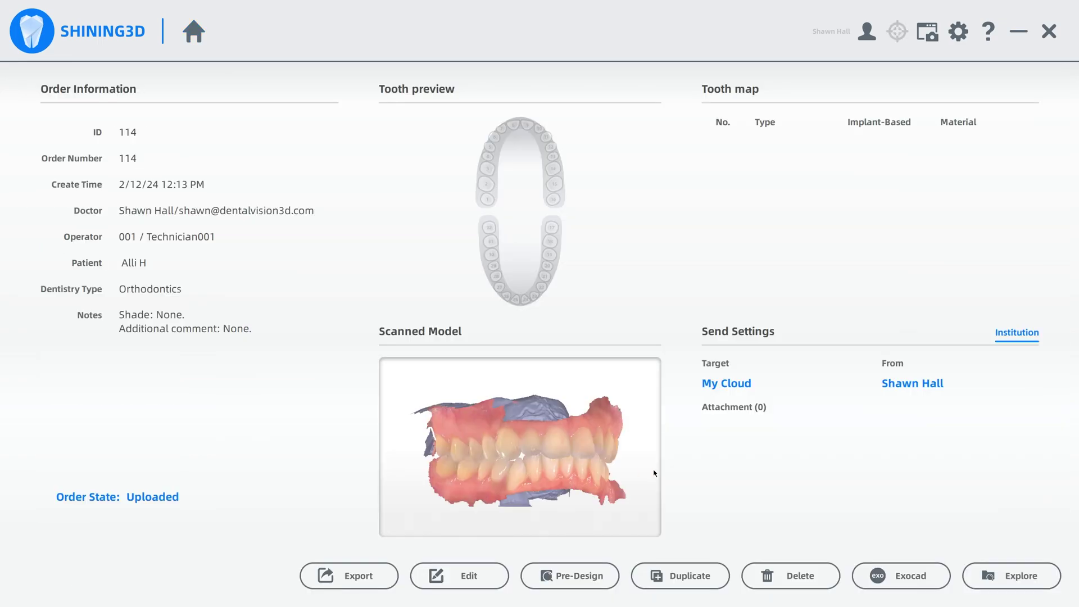
click(354, 575)
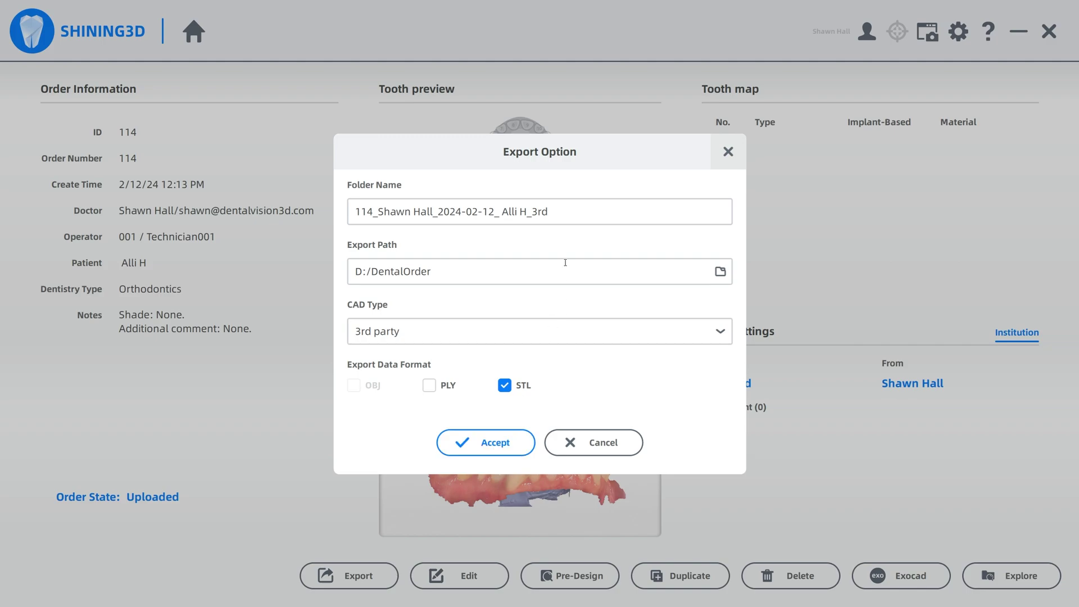
click(562, 212)
double_click(562, 213)
key(shift+Home)
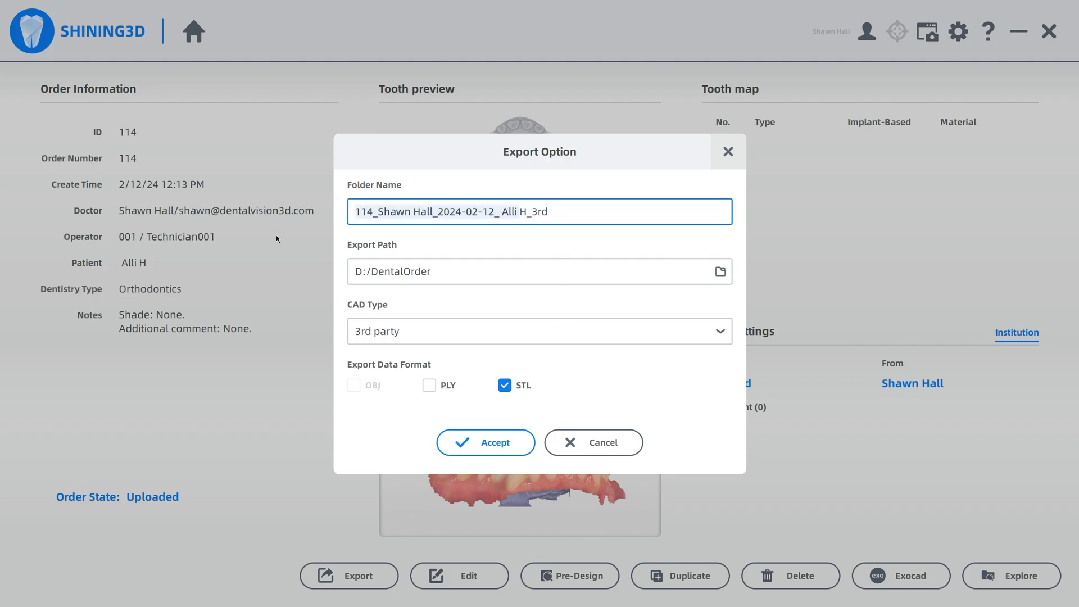
text(AlliBiteSpint)
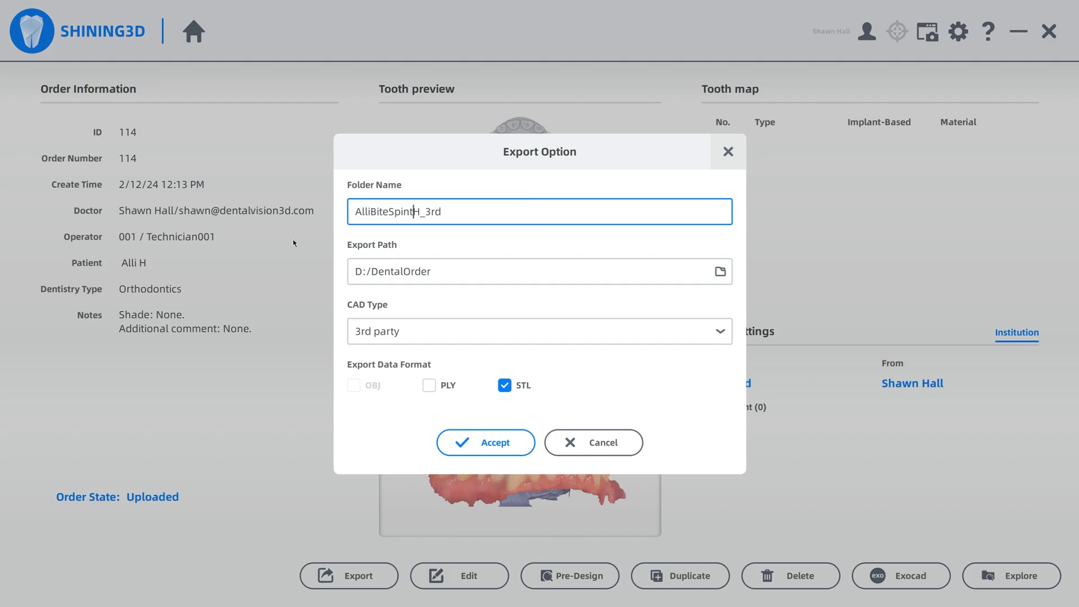
key(Delete)
key(Delete)
key(Delete)
key(Delete)
key(Delete)
key(Left)
key(Left)
key(Left)
text(l)
click(486, 439)
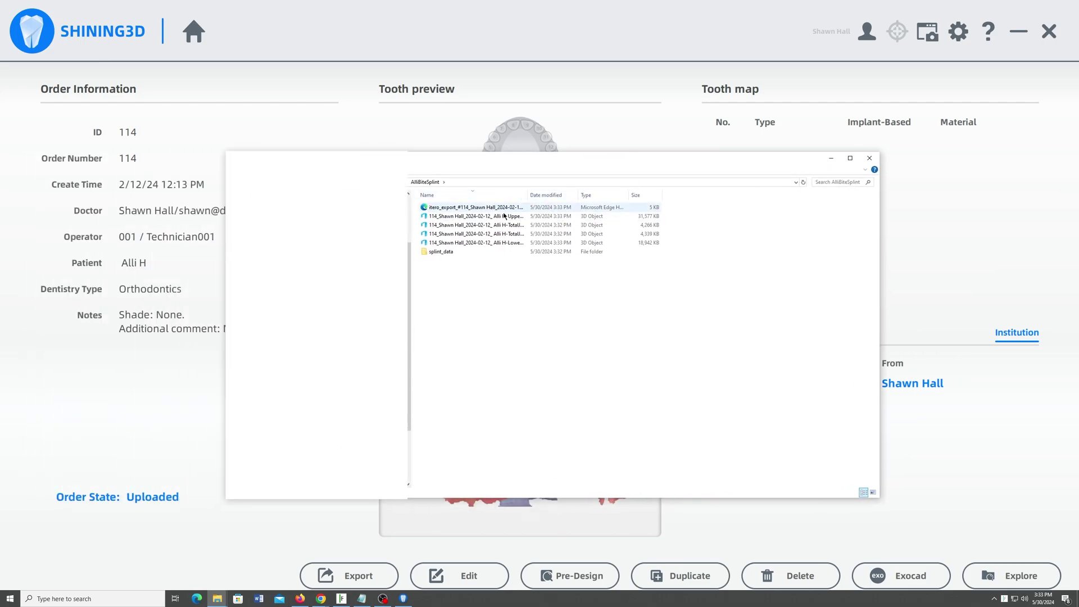
In the exported order's splint_data folder, widen the file name column and open the upper splint STL in 3D Builder.
double_click(443, 252)
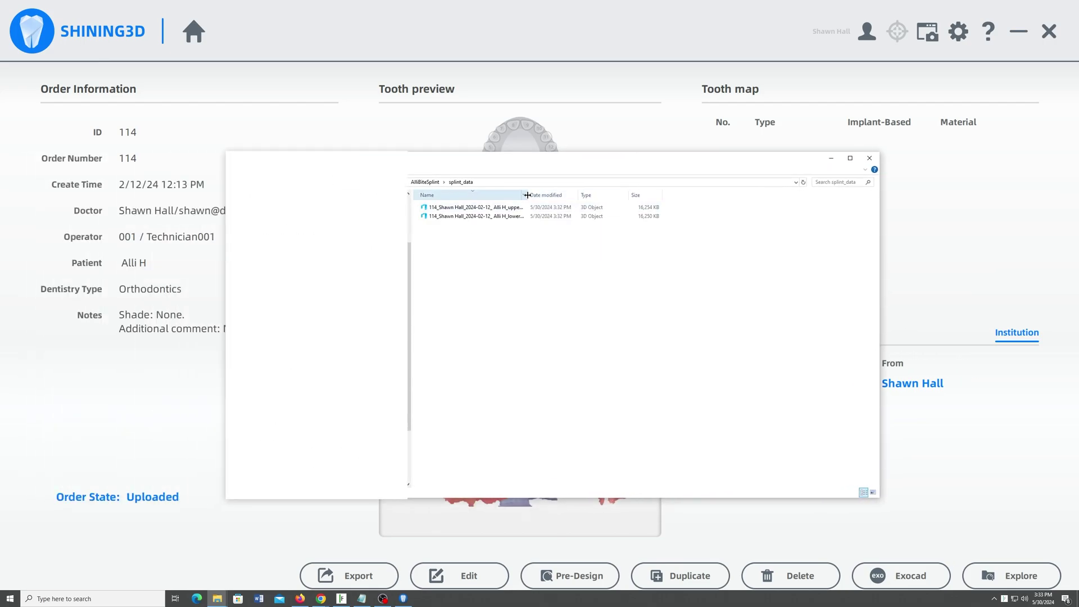
drag(527, 195, 636, 191)
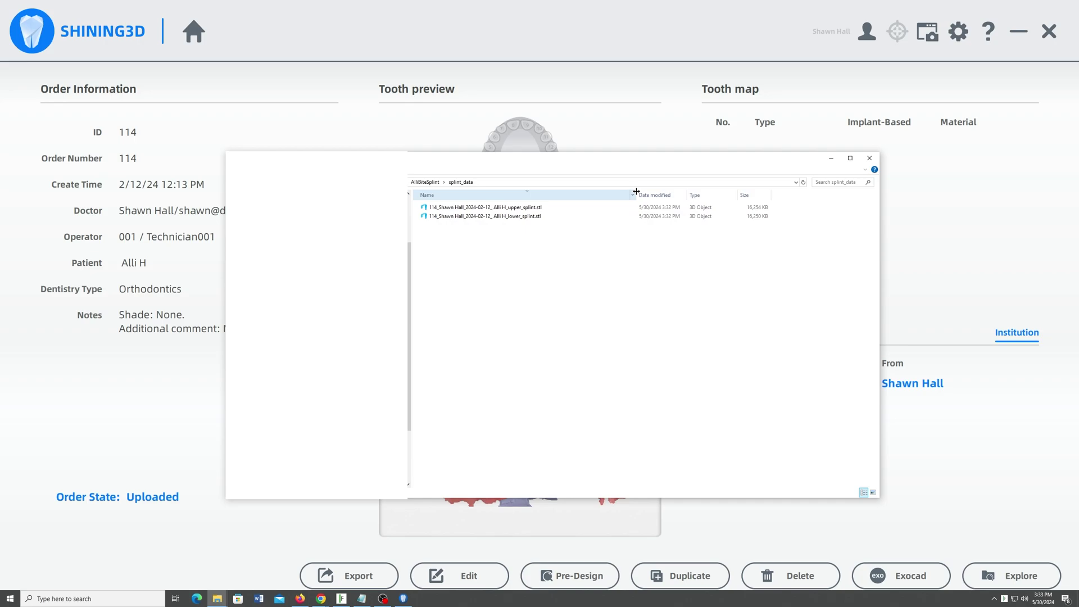
click(512, 212)
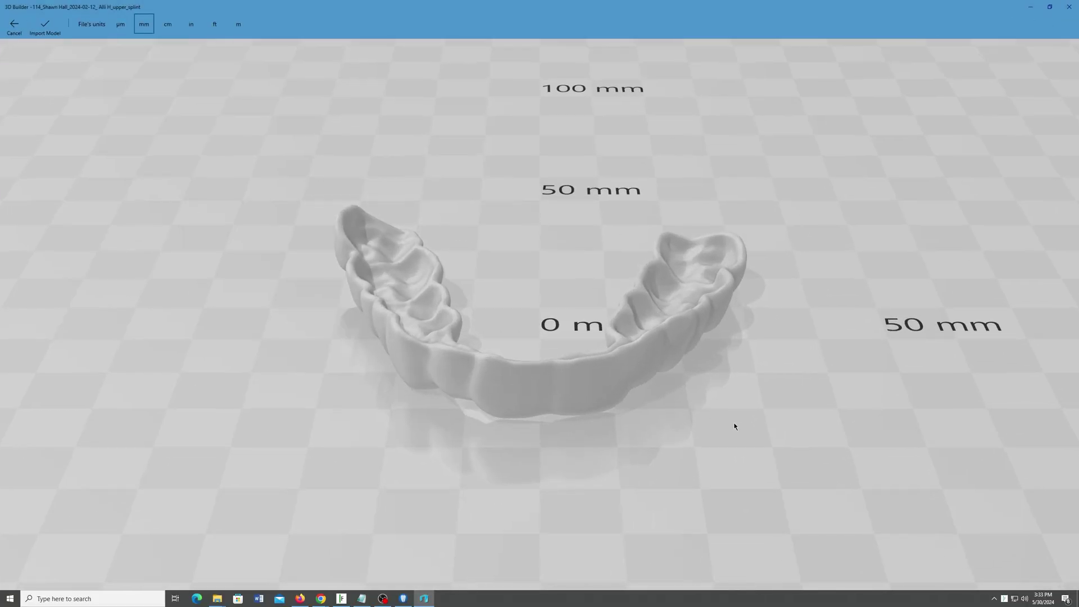
Inspect the upper splint model from several angles, and close 3D Builder and the export folder window.
drag(734, 429, 163, 456)
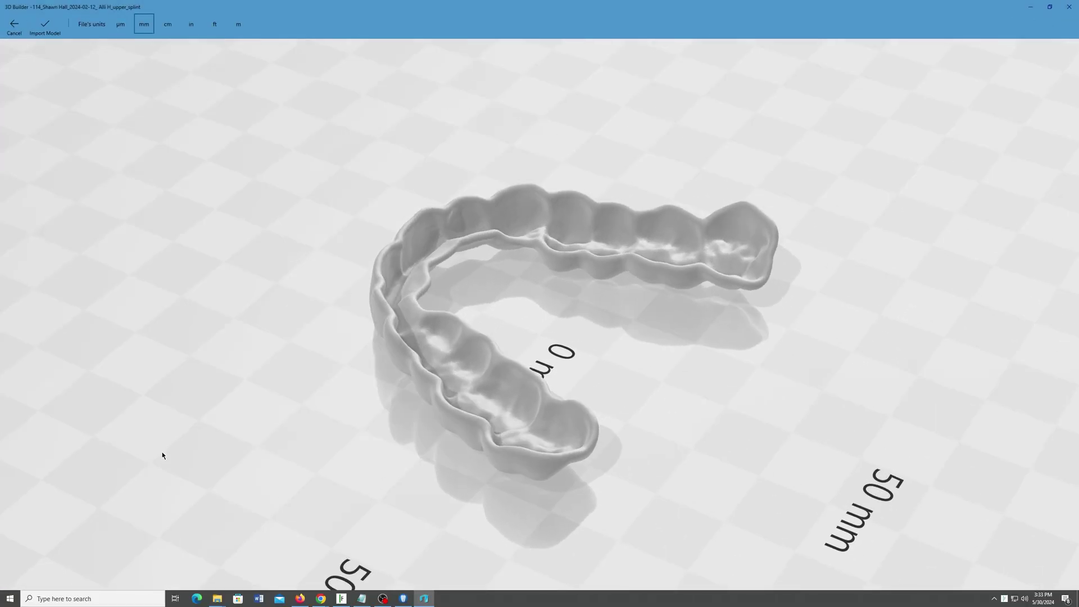
drag(724, 193, 372, 262)
drag(607, 329, 448, 296)
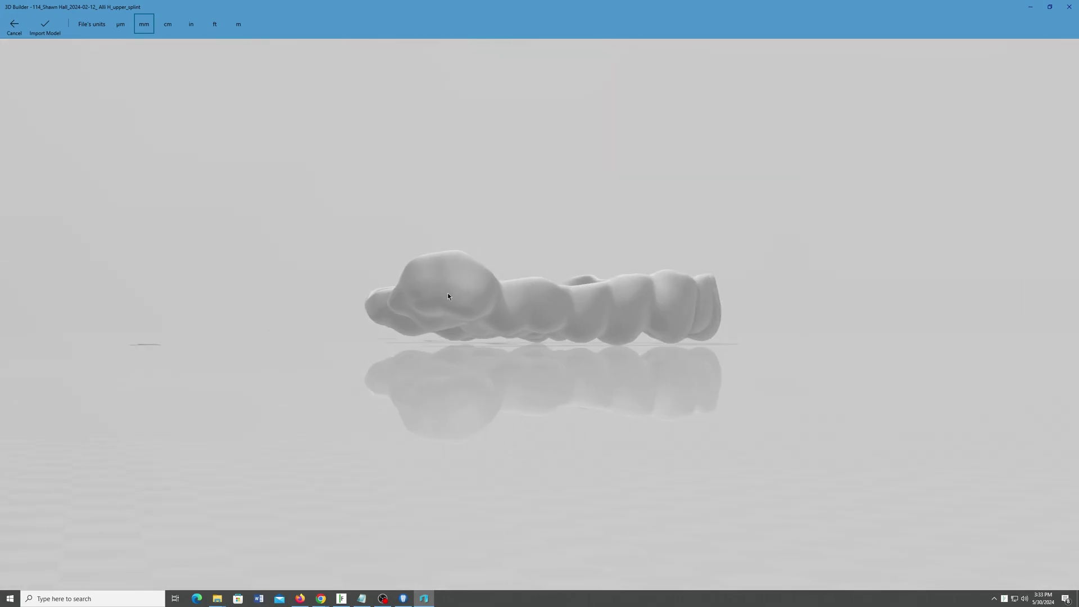
click(1074, 6)
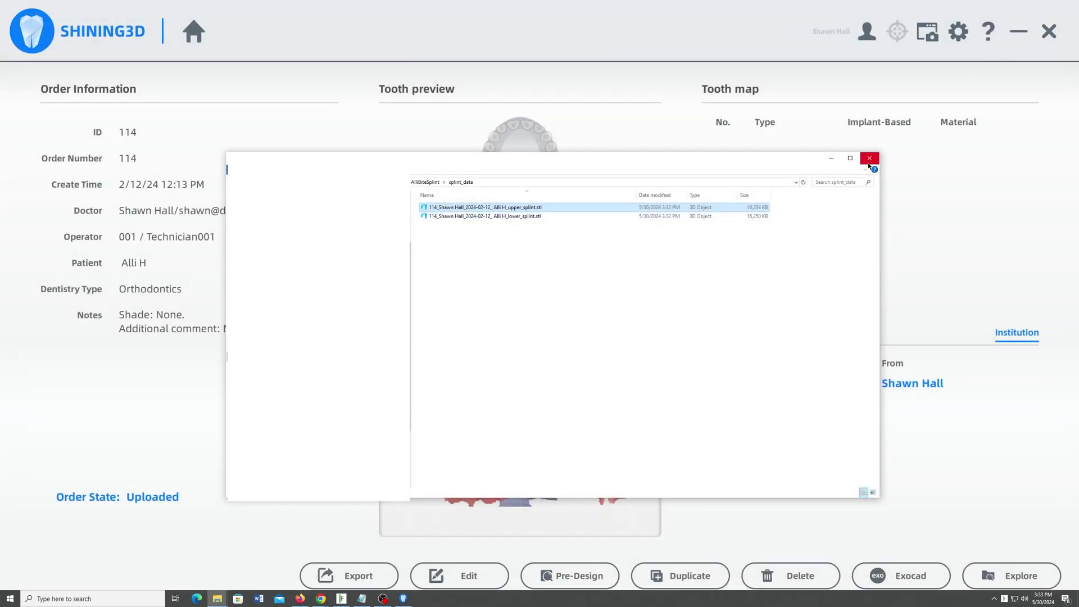
click(869, 159)
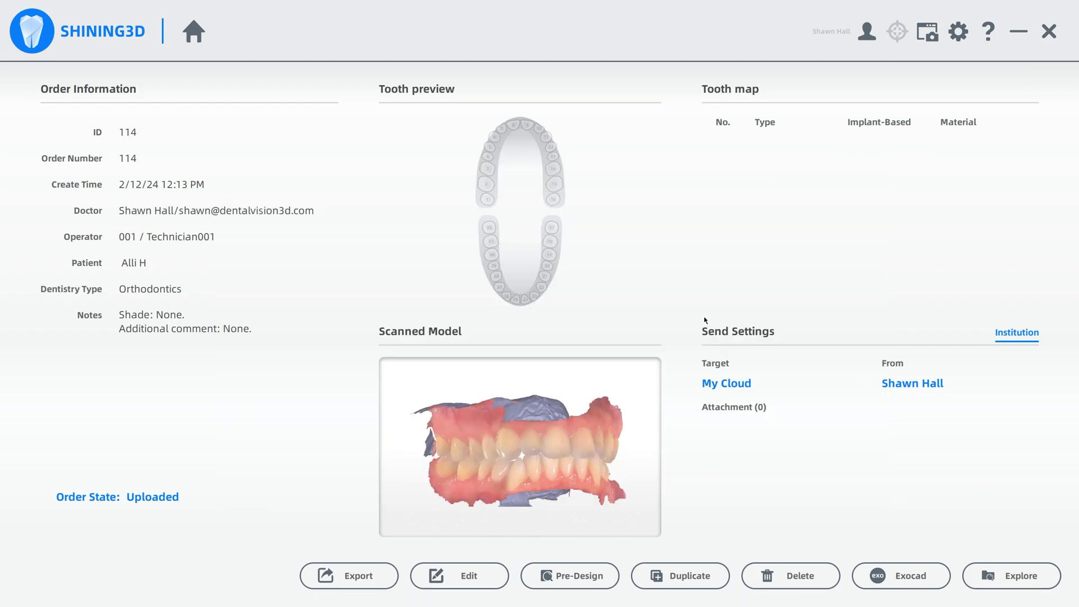